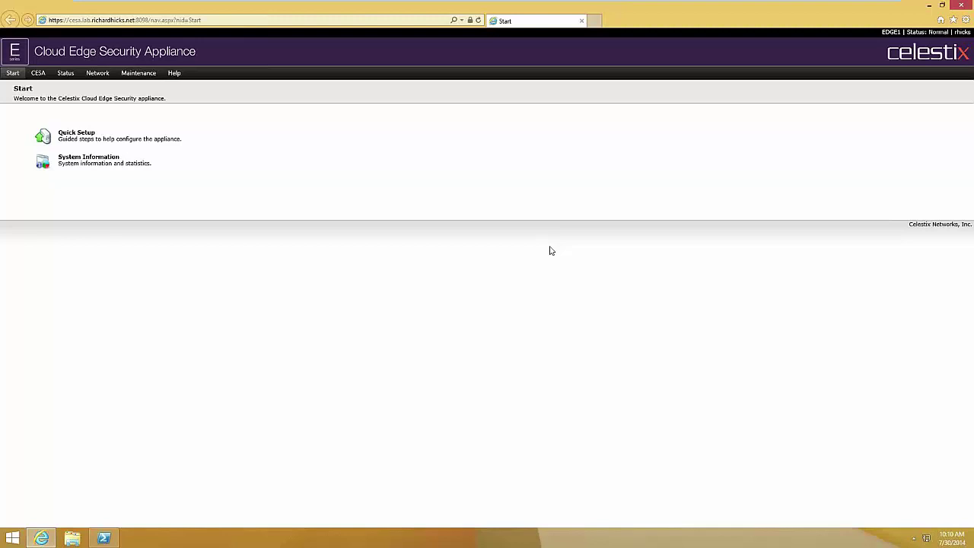
- Look over the Start > Quick Setup steps, then go to the CESA section
{"action": "left_click", "coordinate": [76, 139]}
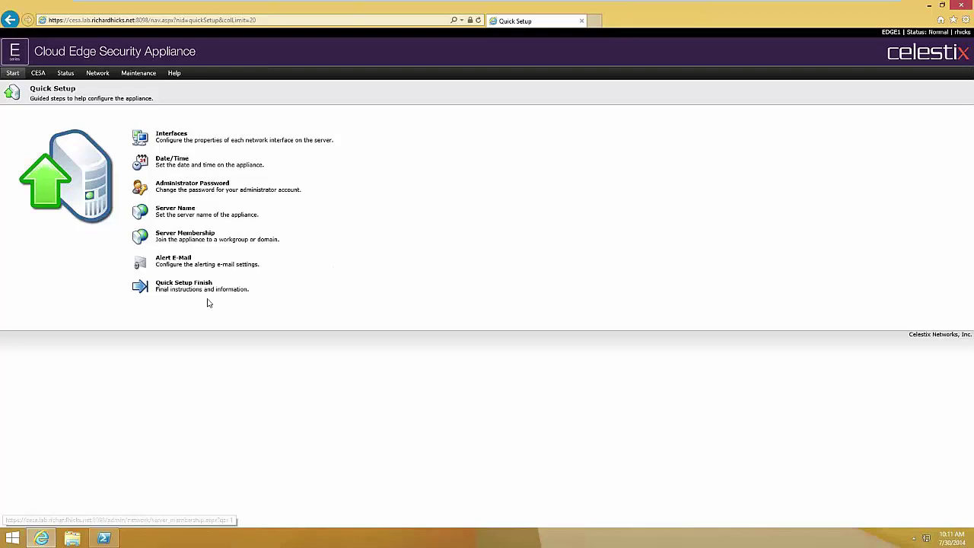
{"action": "left_click", "coordinate": [208, 296]}
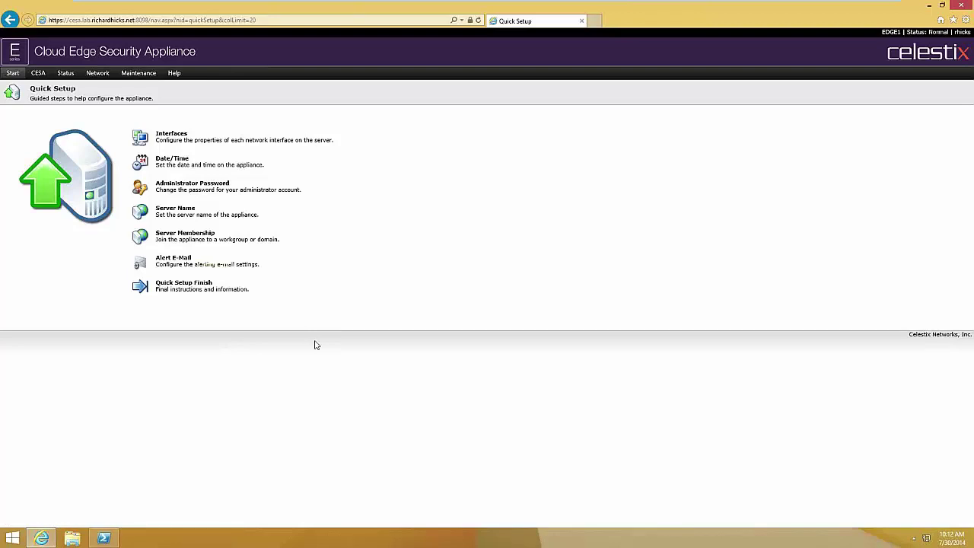
{"action": "left_click", "coordinate": [38, 72]}
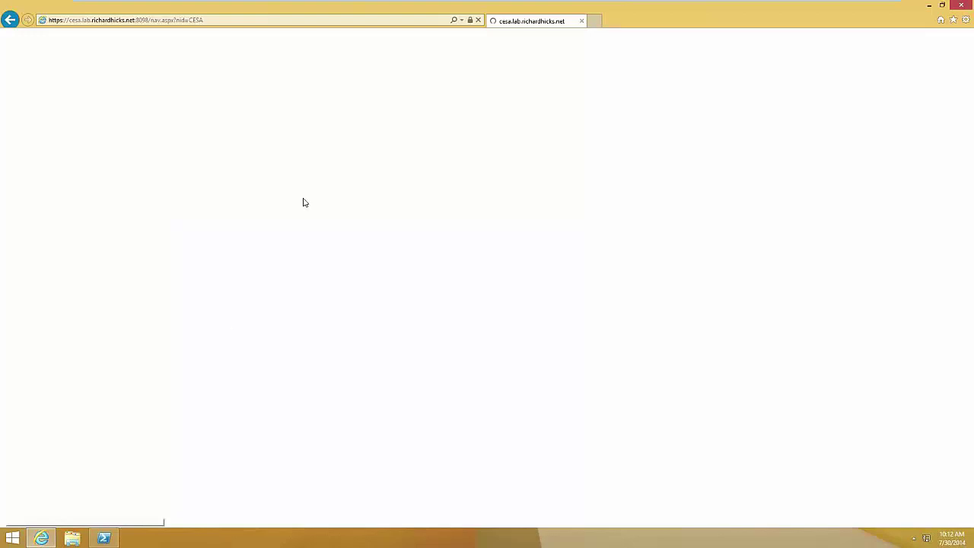
- Install Remote Desktop Gateway from CESA > Features while Network Policy Server installs
{"action": "left_click", "coordinate": [210, 194]}
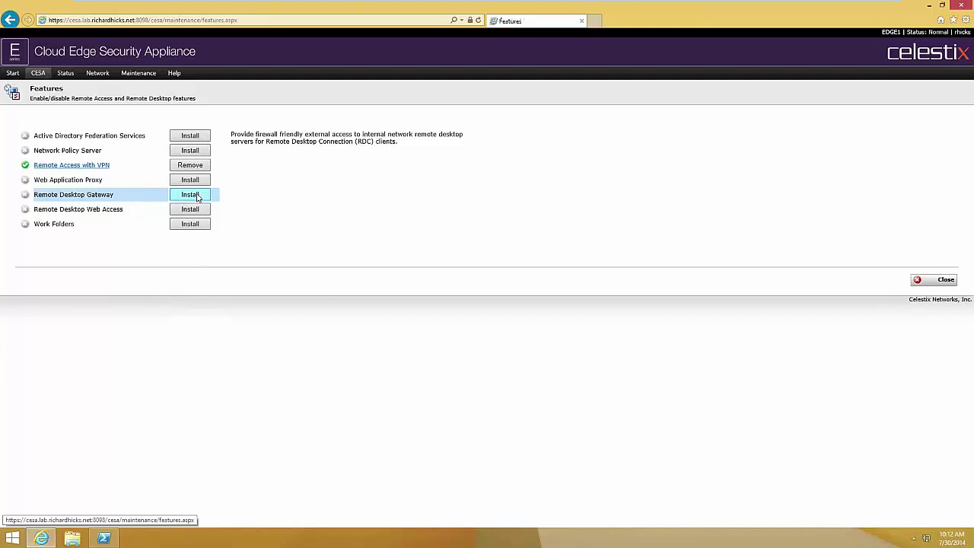
{"action": "left_click", "coordinate": [190, 195]}
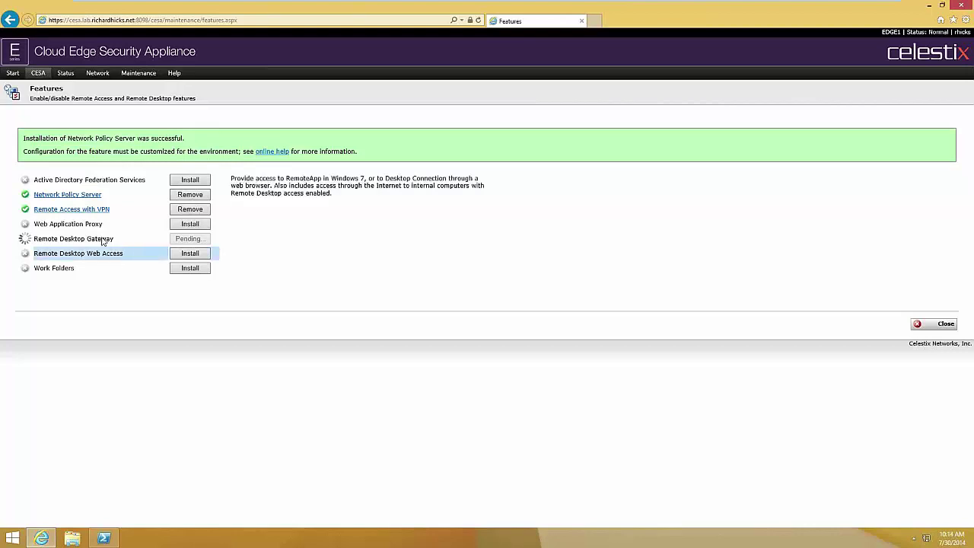
{"action": "mouse_move", "coordinate": [101, 237]}
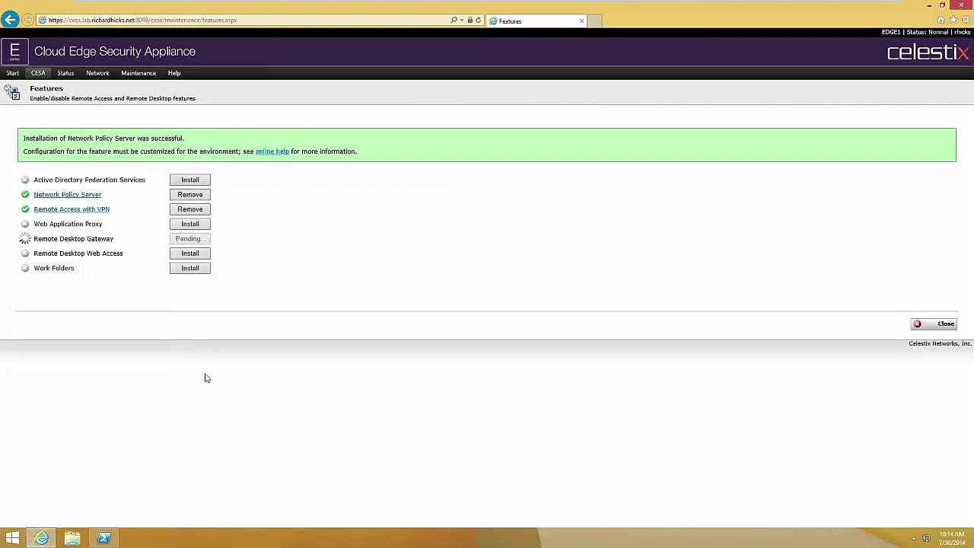
{"action": "mouse_move", "coordinate": [111, 219]}
{"action": "left_click", "coordinate": [38, 74]}
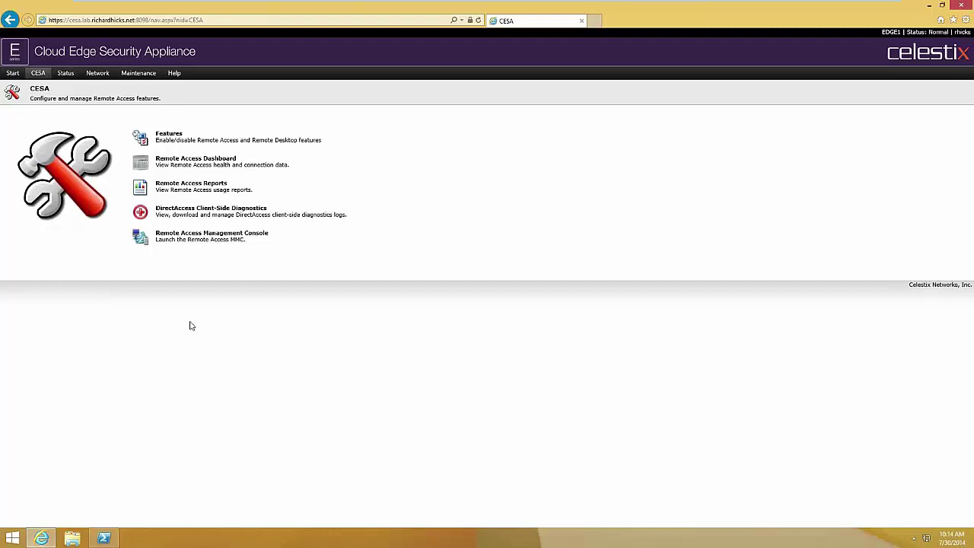
- Launch the Remote Access Management Console by opening the RemoteAccessMgmt.rdp file
{"action": "left_click", "coordinate": [214, 238]}
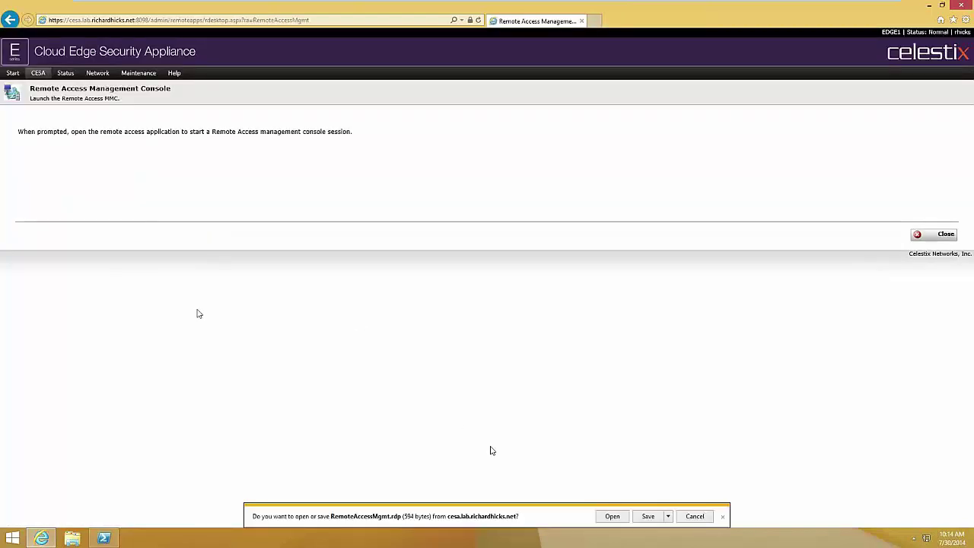
{"action": "left_click", "coordinate": [613, 517]}
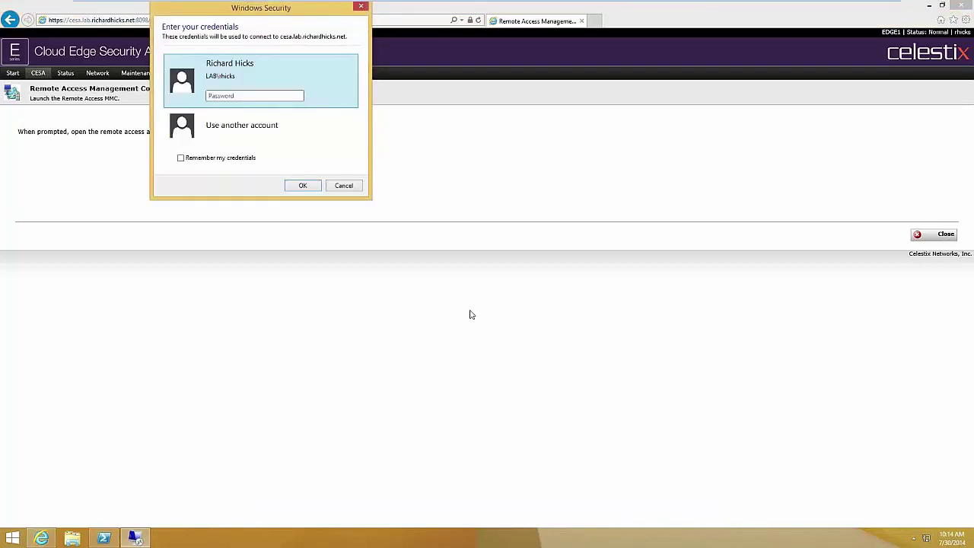
- Enter the account password in Windows Security, retyping it after the first sign-in fails
{"action": "type", "text": "***********"}
{"action": "key", "text": "Return"}
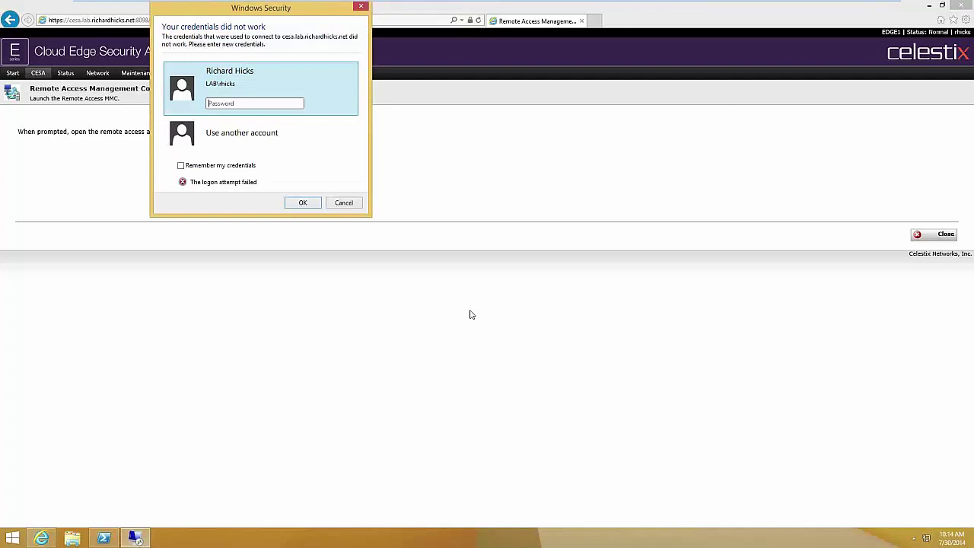
{"action": "type", "text": "***********"}
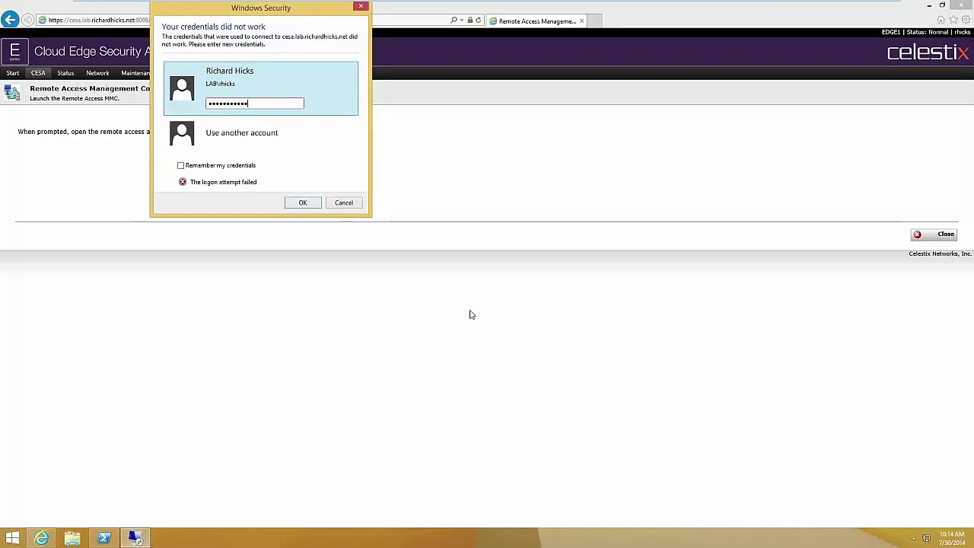
{"action": "key", "text": "Return"}
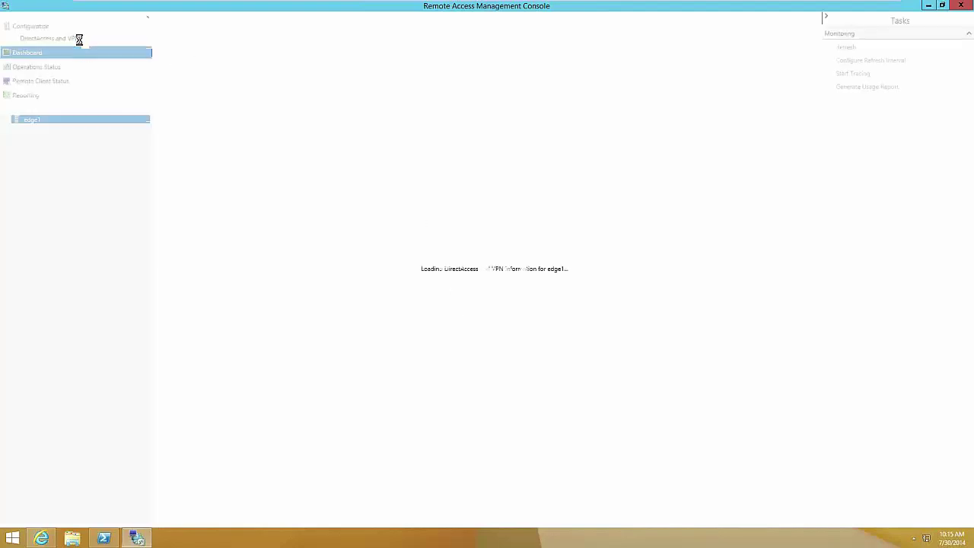
- View the four-step DirectAccess and VPN setup for edge1, then close the console
{"action": "left_click", "coordinate": [80, 40]}
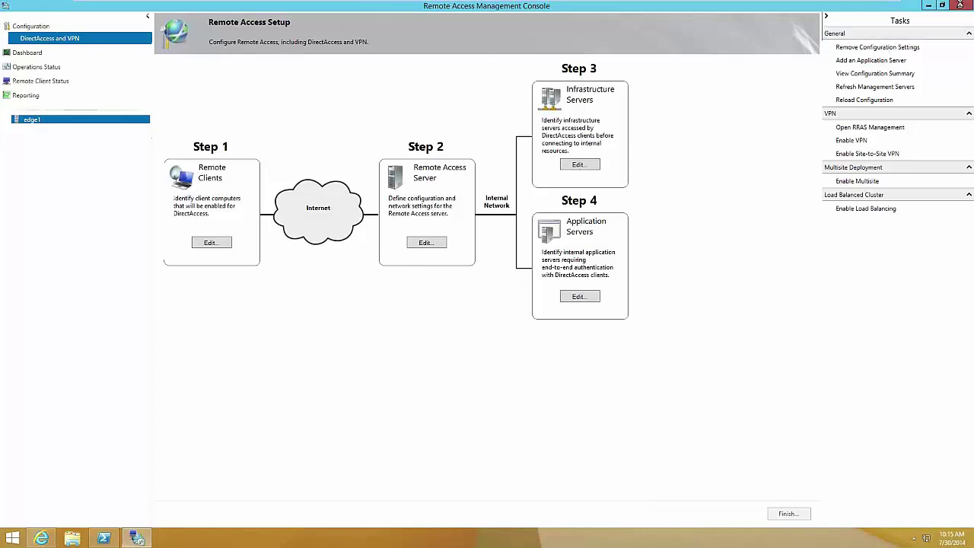
{"action": "left_click", "coordinate": [961, 5]}
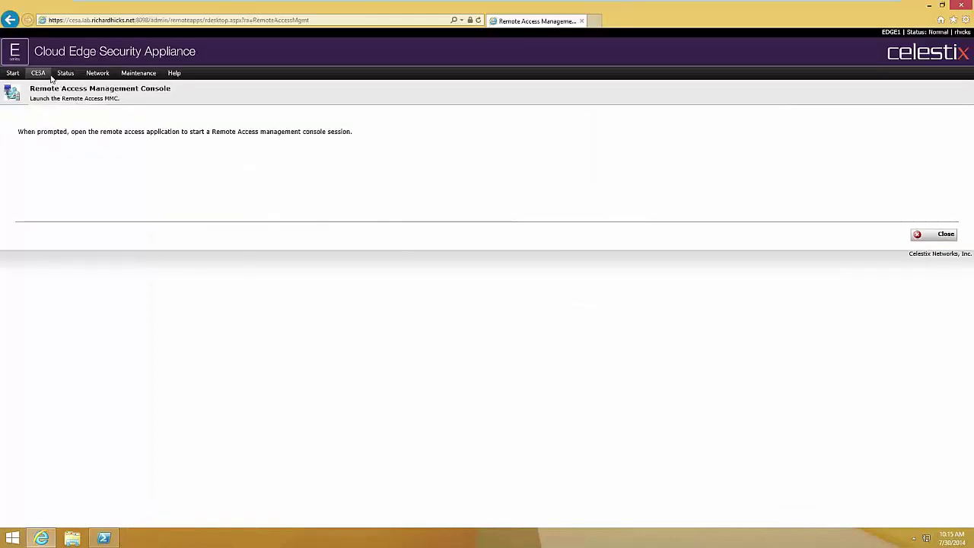
- Open the Remote Access Dashboard to check component health and 2 cumulative connections
{"action": "left_click", "coordinate": [37, 72]}
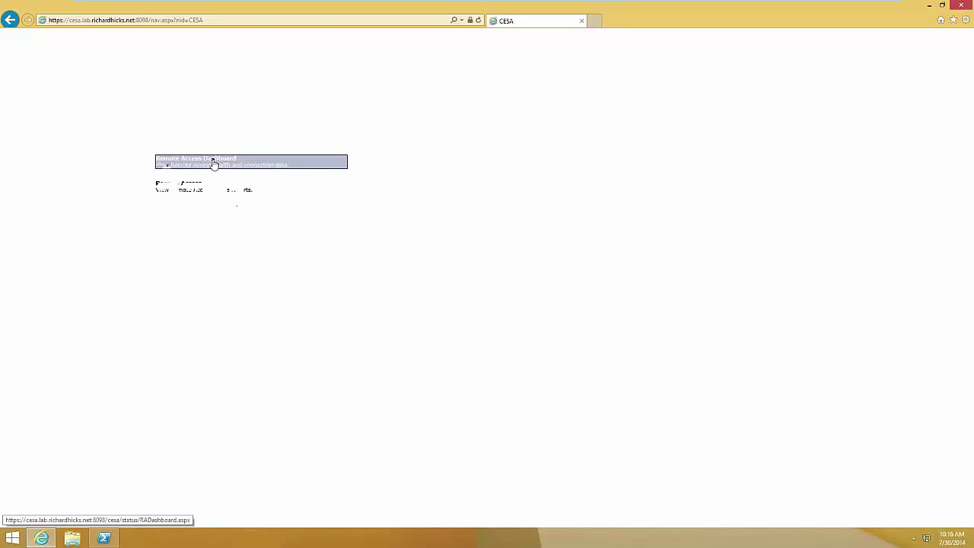
{"action": "left_click", "coordinate": [214, 161]}
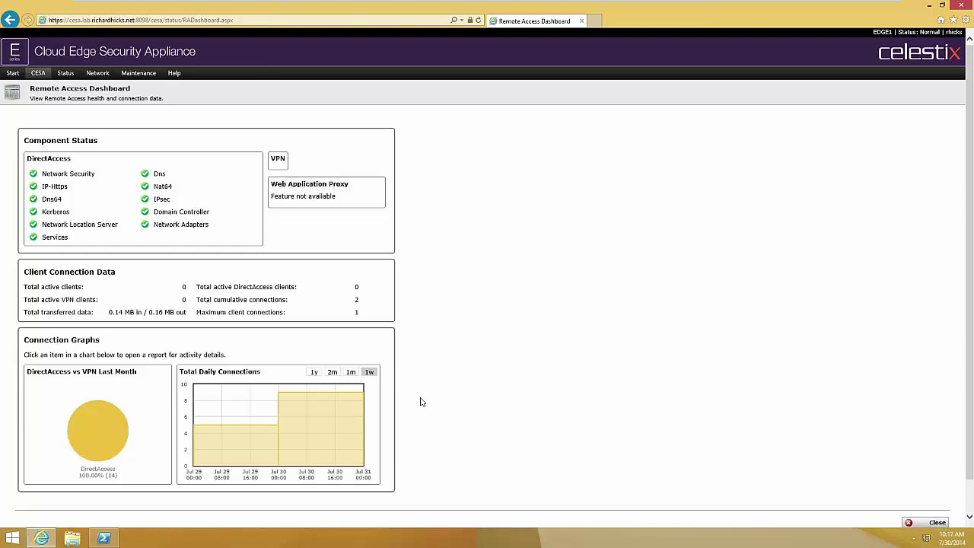
- In Remote Access Reports, try DirectAccess Users by Host Name, then return to Users by Connection Type
{"action": "mouse_move", "coordinate": [40, 74]}
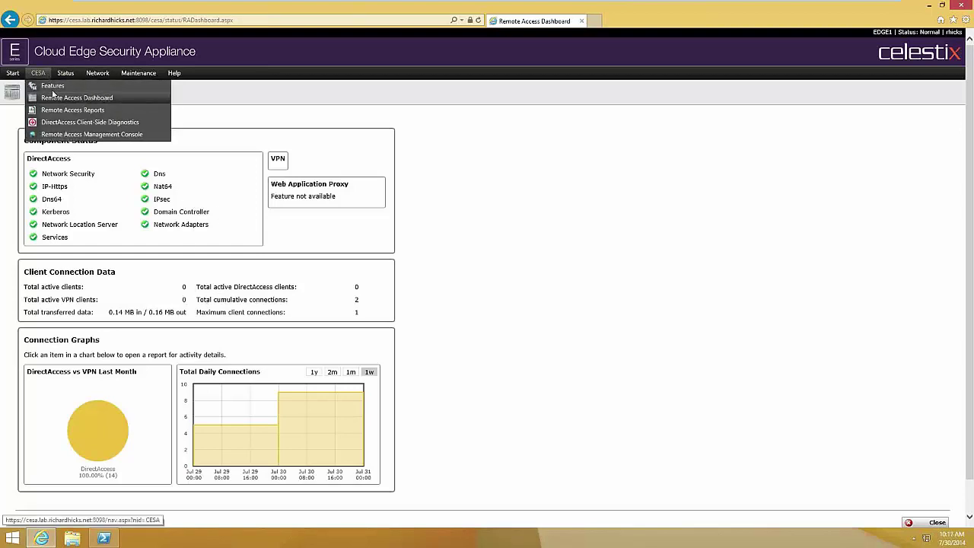
{"action": "left_click", "coordinate": [59, 111]}
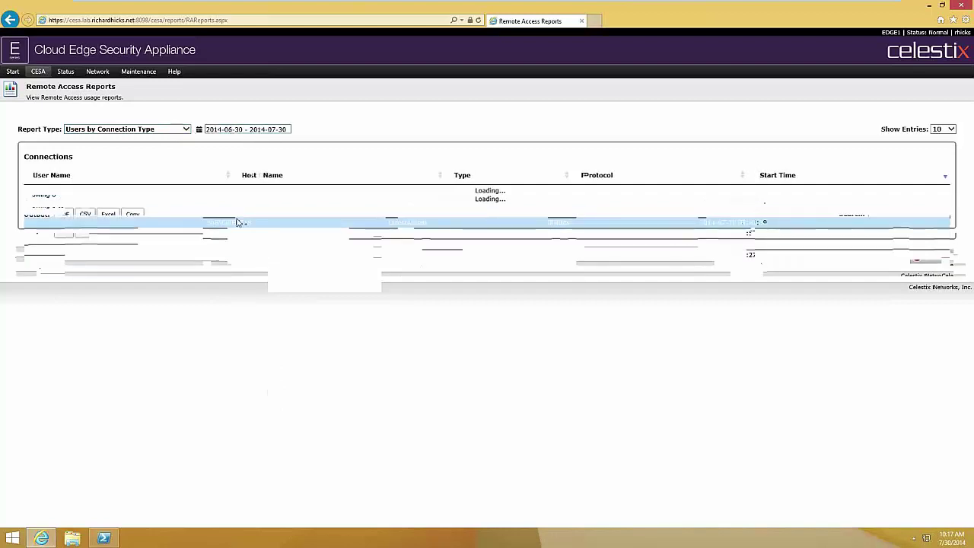
{"action": "left_click", "coordinate": [187, 131]}
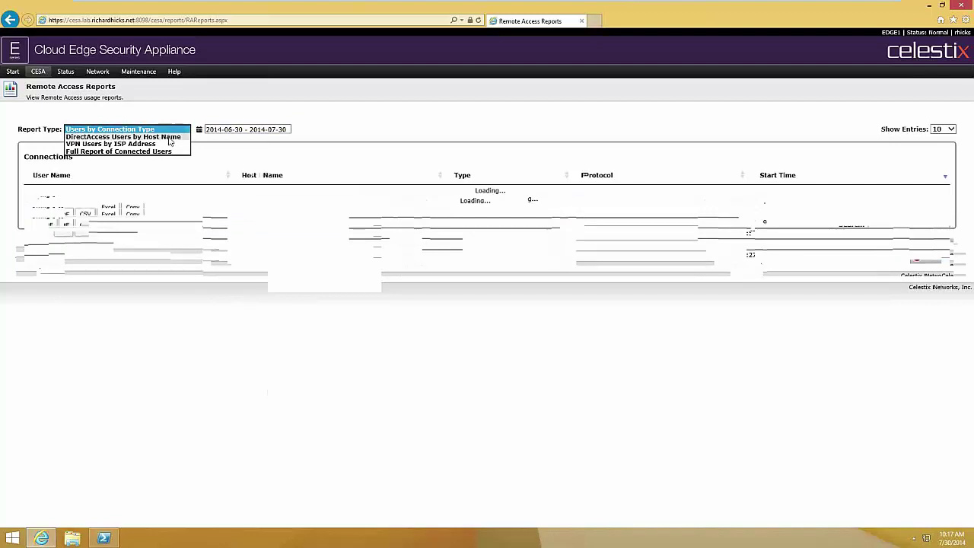
{"action": "left_click", "coordinate": [169, 138]}
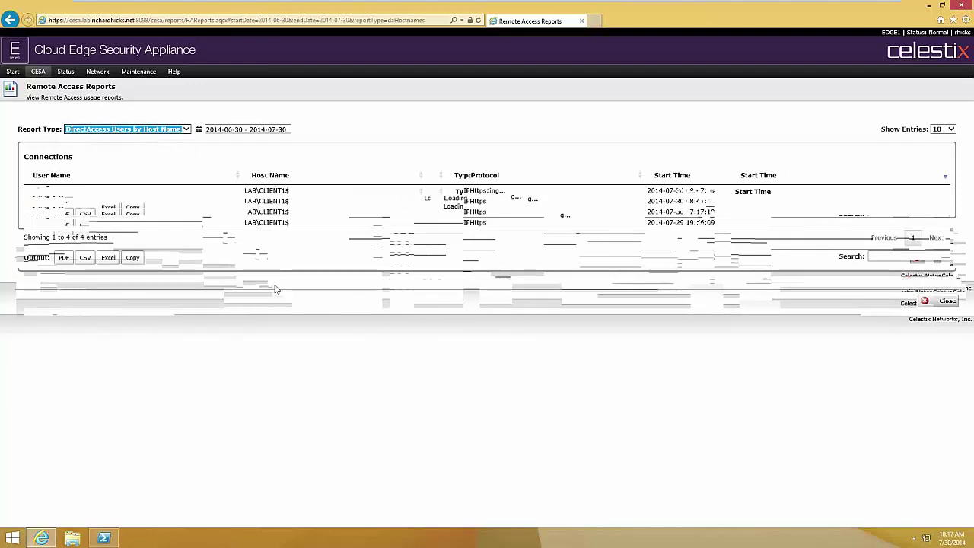
{"action": "left_click", "coordinate": [181, 130]}
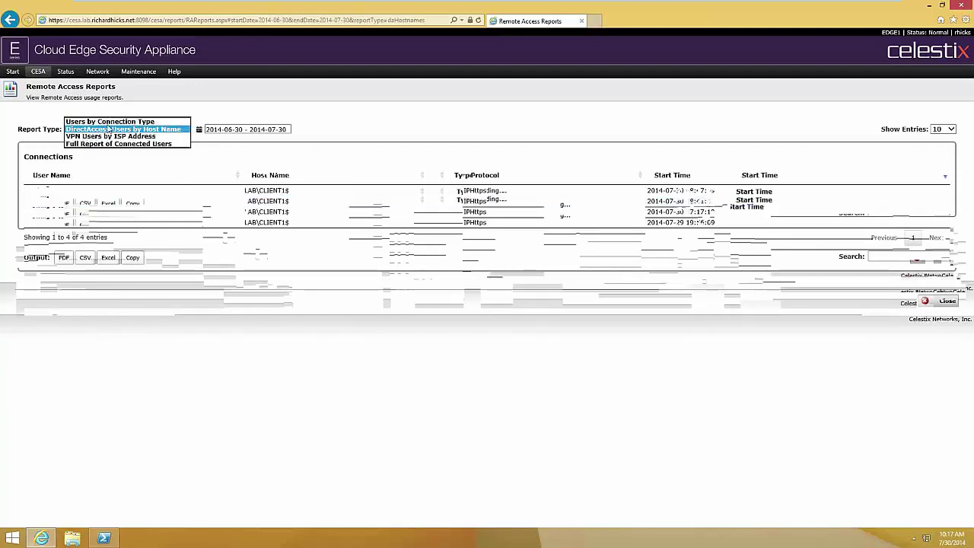
{"action": "left_click", "coordinate": [110, 122]}
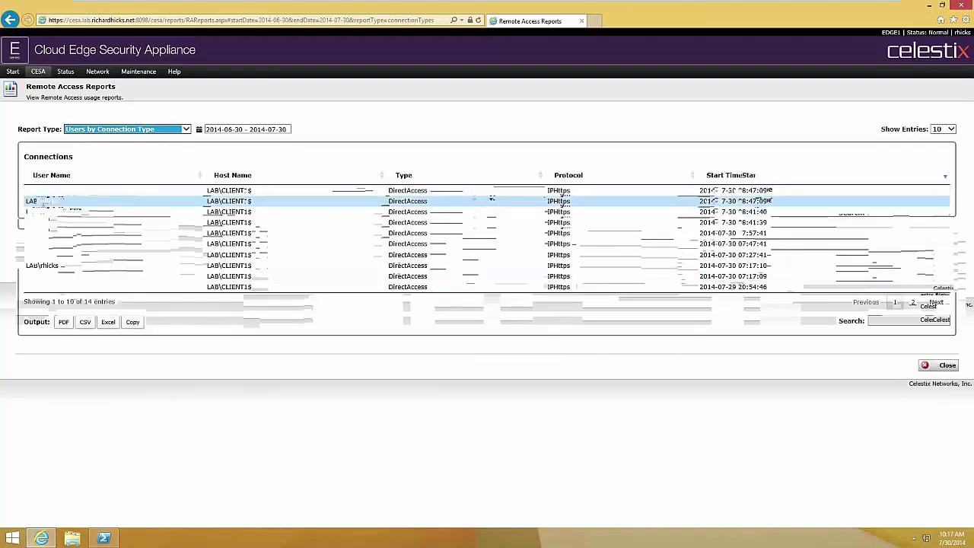
- Show the second connection's details (ports 445, 80, 8098), then open the date range field
{"action": "left_click", "coordinate": [492, 200]}
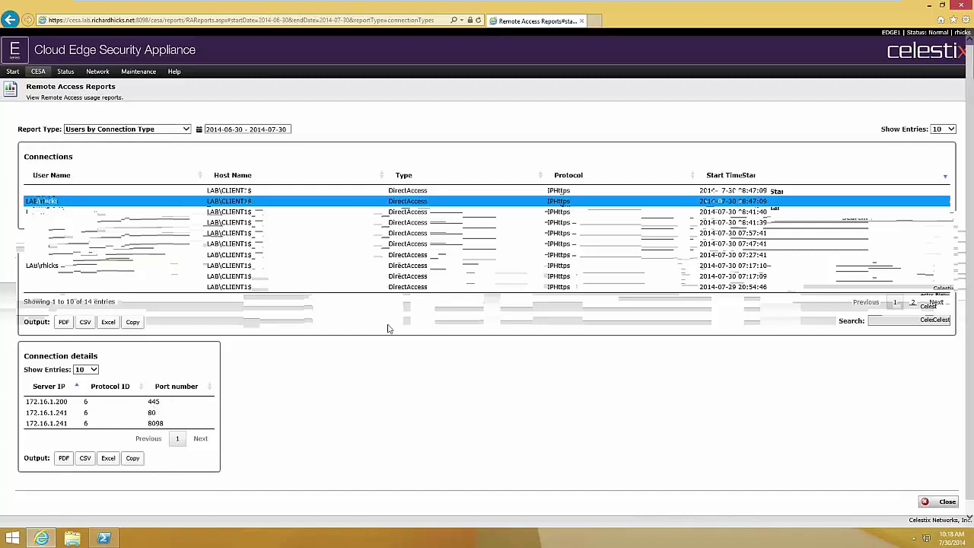
{"action": "left_click", "coordinate": [283, 129]}
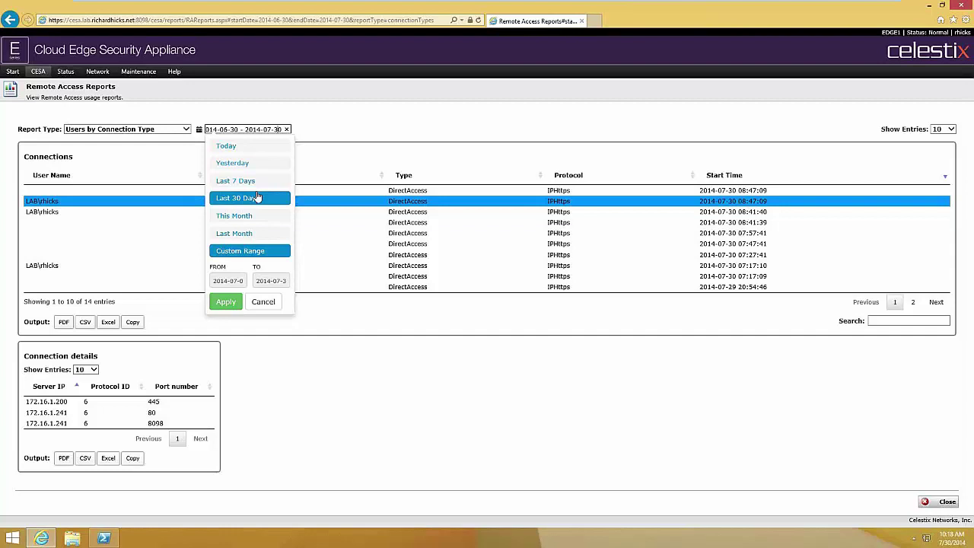
{"action": "left_click", "coordinate": [322, 434]}
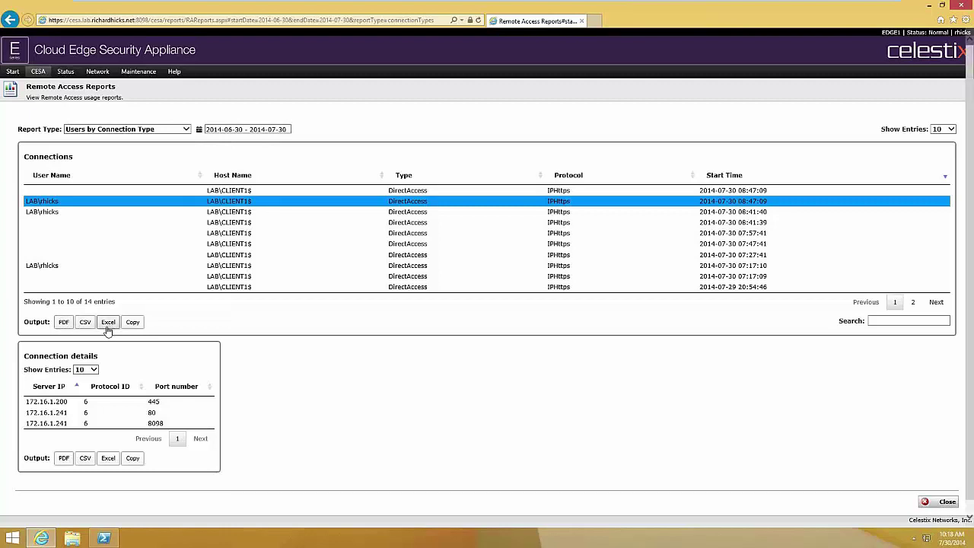
- Copy the 14-row connections table, paste it into a new Notepad, then close without saving
{"action": "left_click", "coordinate": [132, 323]}
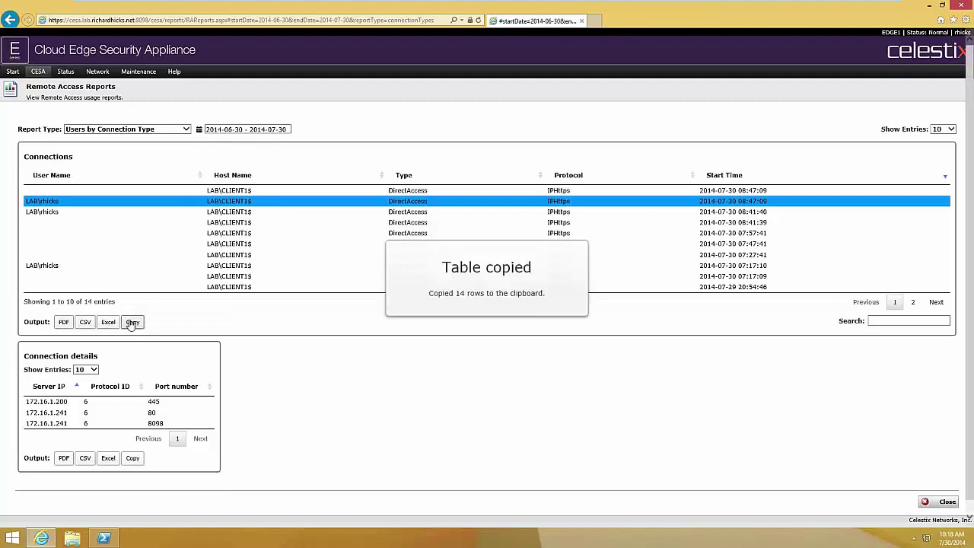
{"action": "key", "text": "super+r"}
{"action": "key", "text": "Return"}
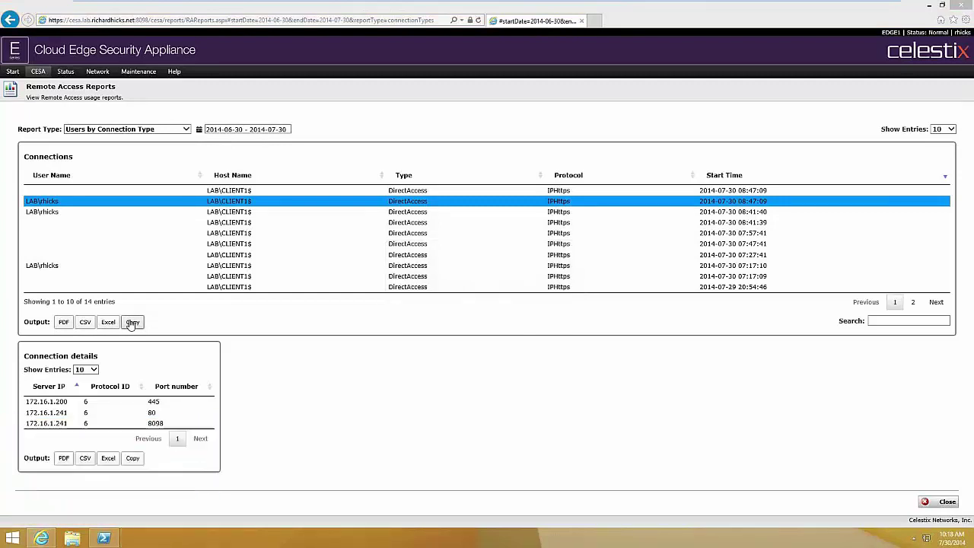
{"action": "key", "text": "ctrl+v"}
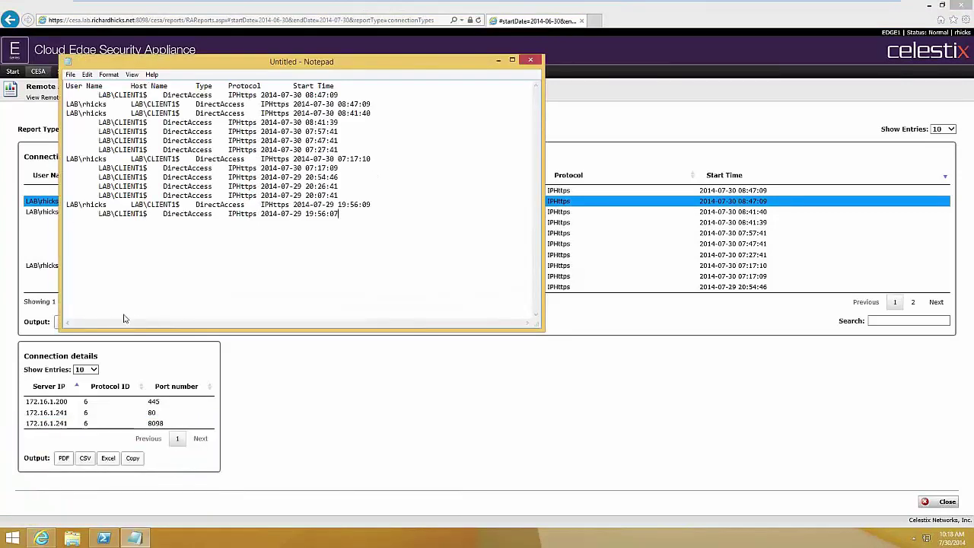
{"action": "left_click", "coordinate": [531, 63]}
{"action": "left_click", "coordinate": [505, 269]}
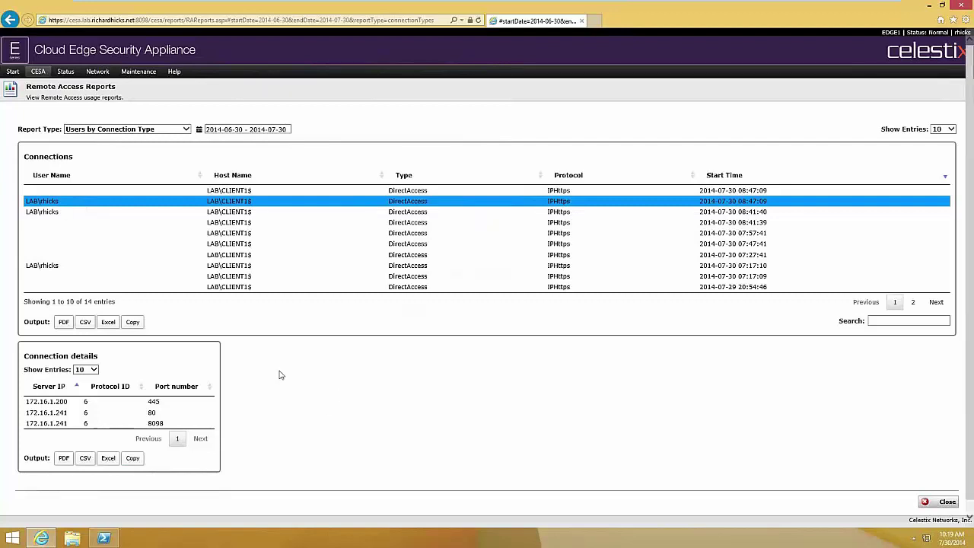
- Open the CESA menu listing sections such as DirectAccess Client-Side Diagnostics
{"action": "left_click", "coordinate": [35, 76]}
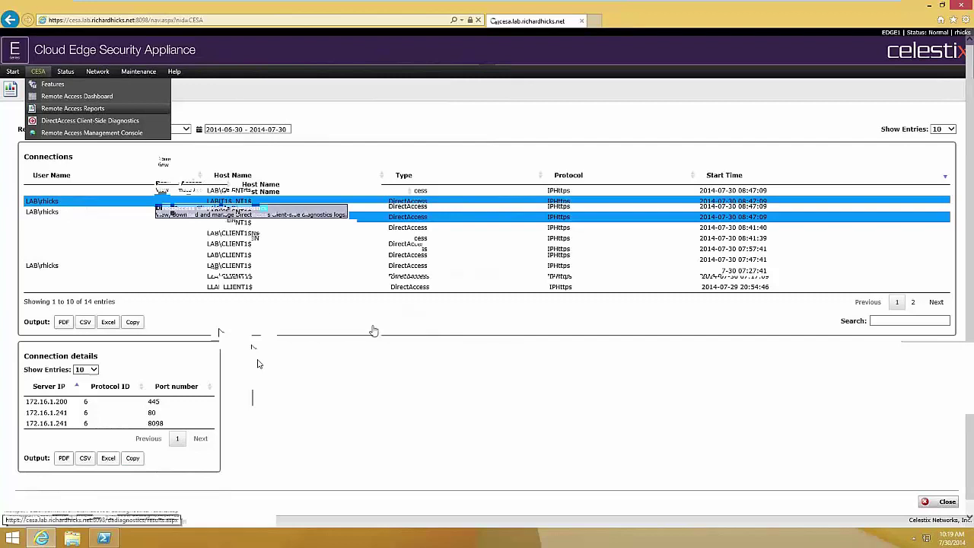
- Go to the DirectAccess Client-Side Diagnostics results page from the CESA navigation menu
{"action": "left_click", "coordinate": [90, 121]}
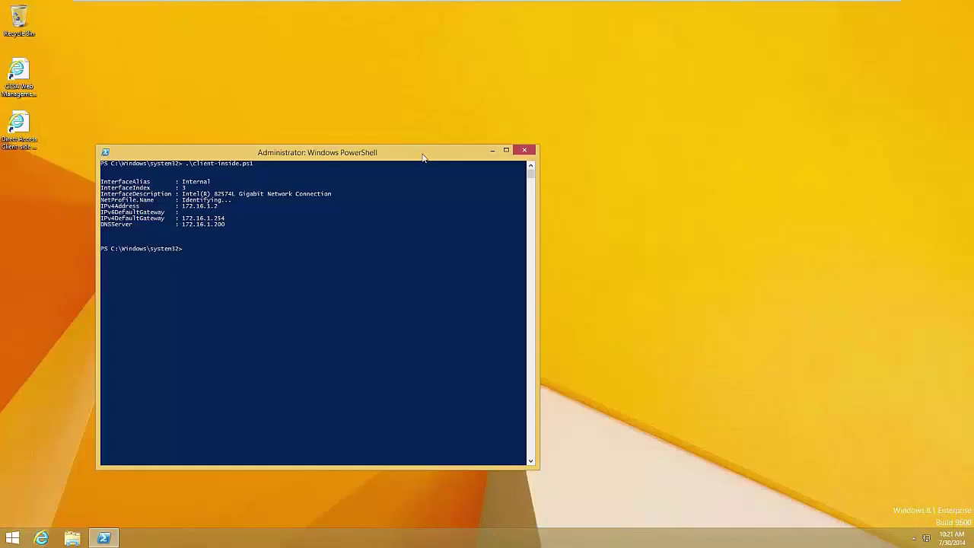
{"action": "left_click_drag", "start_coordinate": [424, 158], "coordinate": [486, 110]}
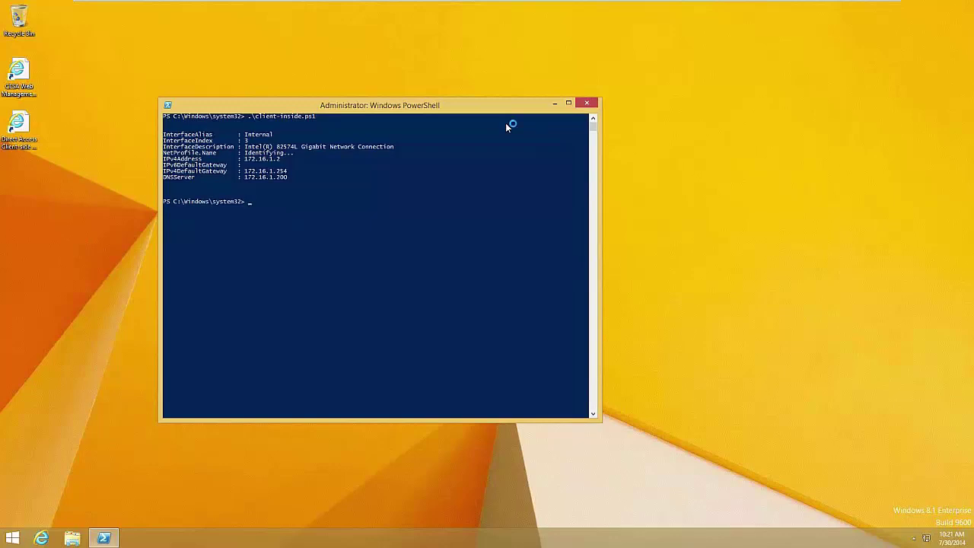
{"action": "type", "text": "client"}
{"action": "key", "text": "Tab"}
{"action": "key", "text": "Tab"}
{"action": "key", "text": "Return"}
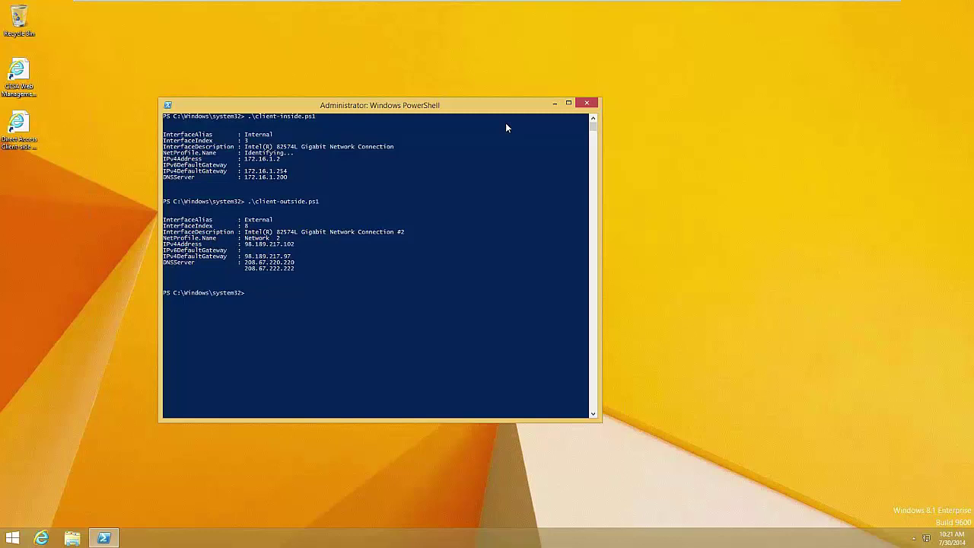
{"action": "left_click_drag", "start_coordinate": [500, 112], "coordinate": [507, 114]}
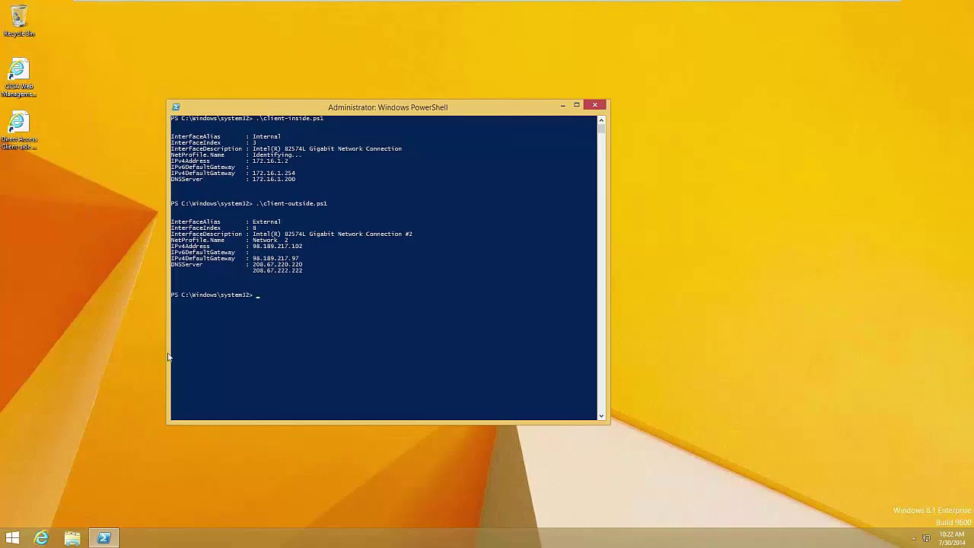
{"action": "left_click", "coordinate": [85, 439]}
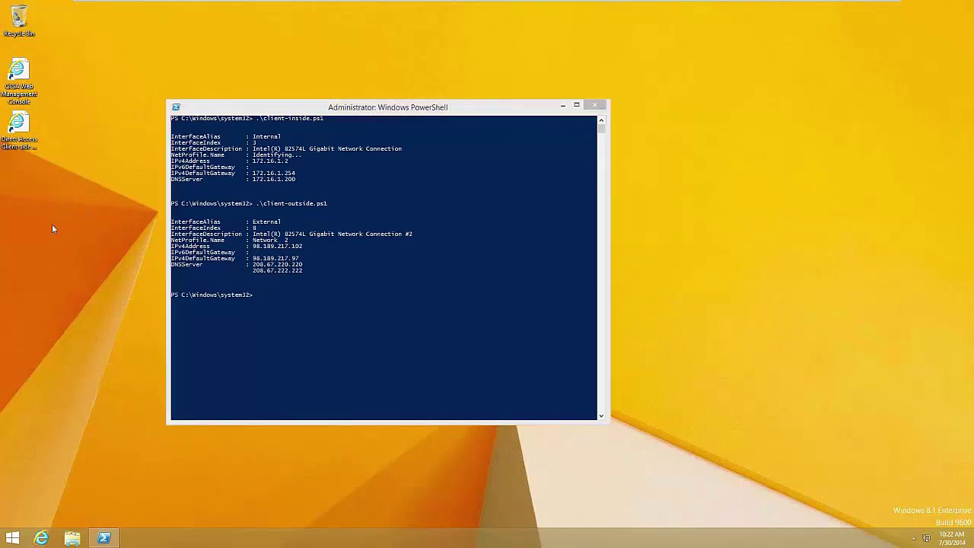
- Launch the Direct Access Client-side Diagnostics shortcut and log on to Forefront TMG with the domain user's credentials
{"action": "double_click", "coordinate": [22, 137]}
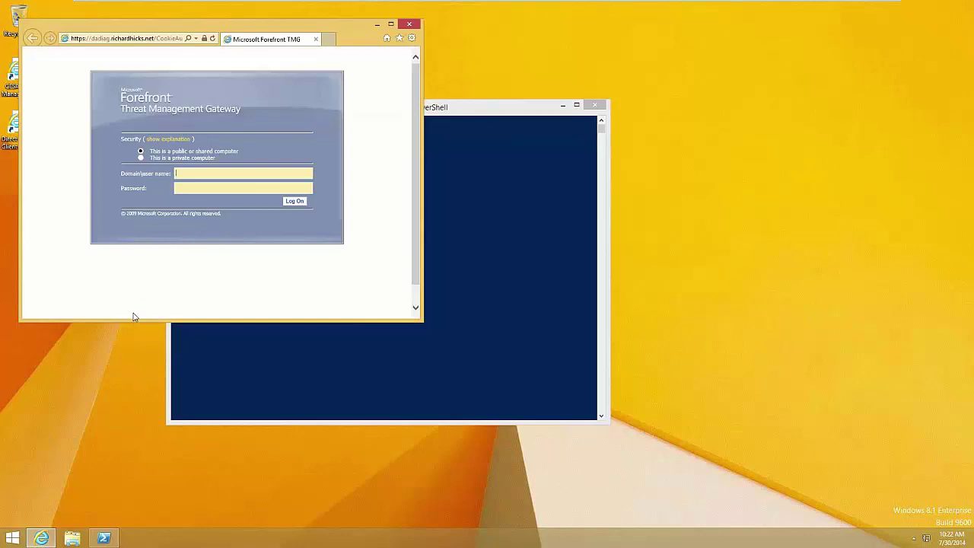
{"action": "left_click", "coordinate": [392, 25]}
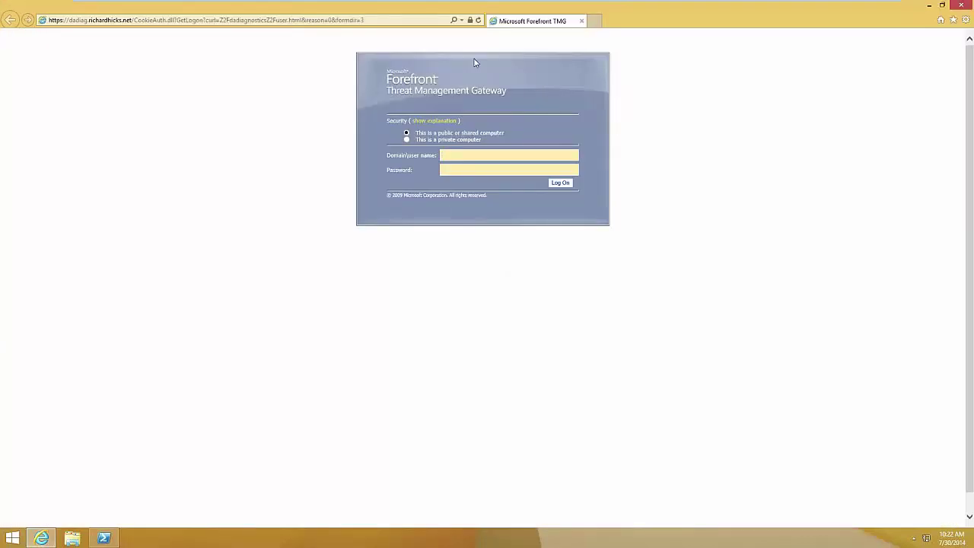
{"action": "key", "text": "Tab"}
{"action": "type", "text": "***********"}
{"action": "key", "text": "Return"}
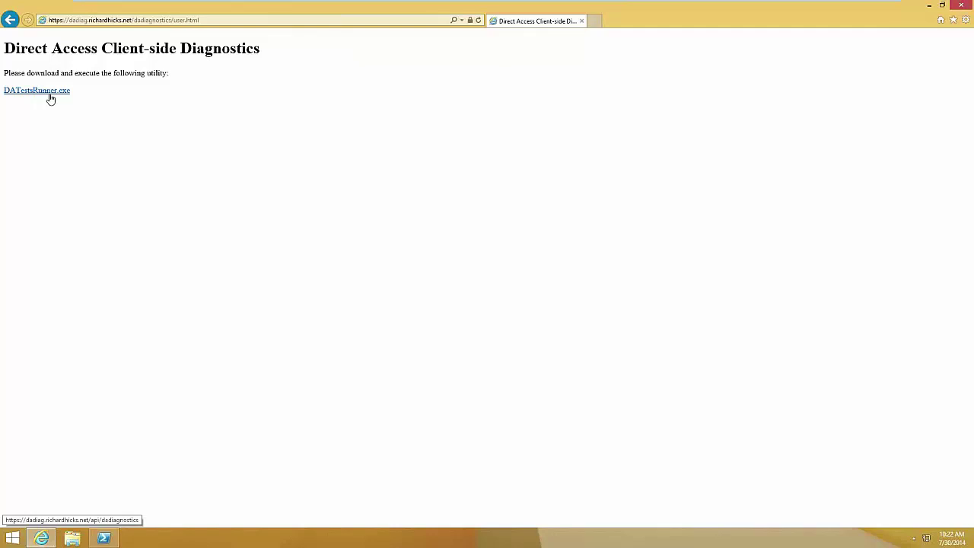
- Download and run DATestsRunner.exe, allowing it past SmartScreen and the UAC prompt
{"action": "left_click", "coordinate": [49, 93]}
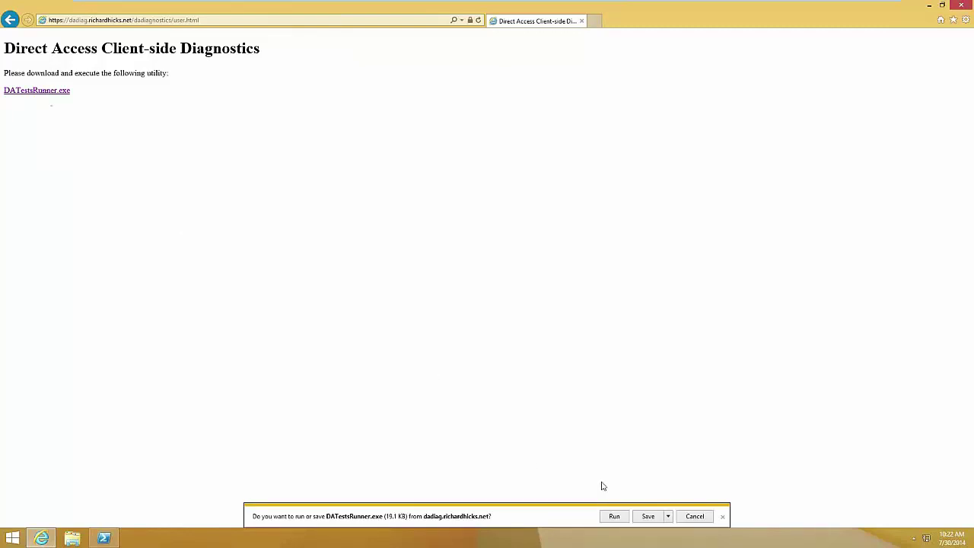
{"action": "left_click", "coordinate": [614, 517]}
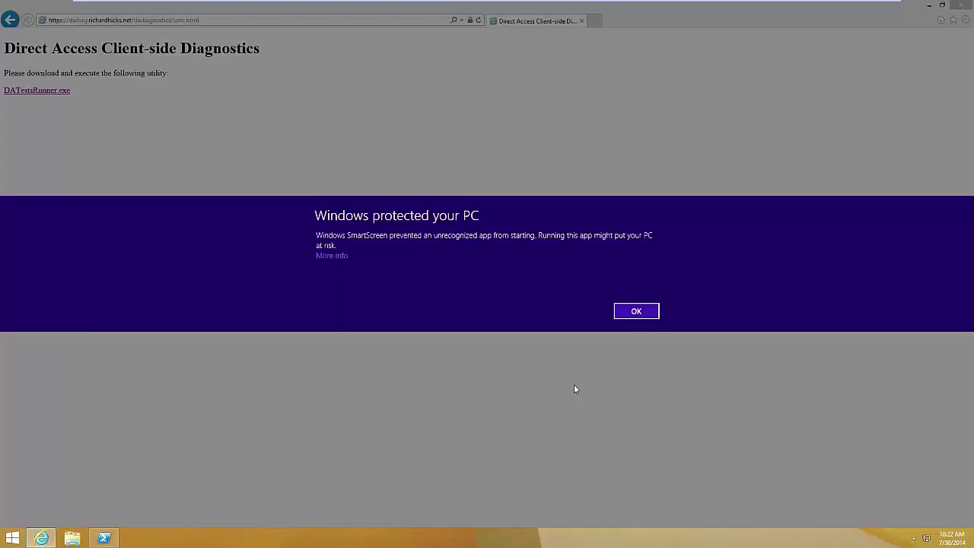
{"action": "left_click", "coordinate": [340, 257]}
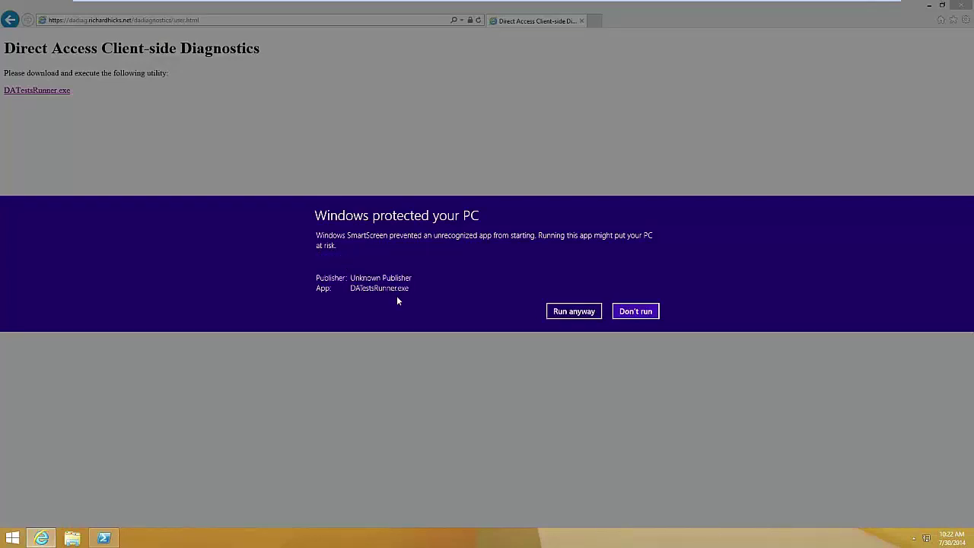
{"action": "left_click", "coordinate": [574, 311]}
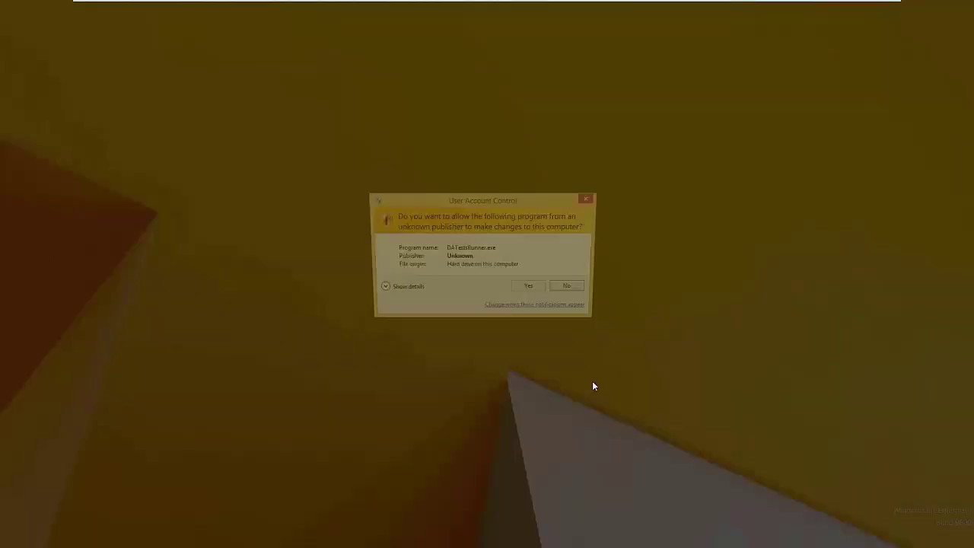
{"action": "left_click", "coordinate": [532, 290]}
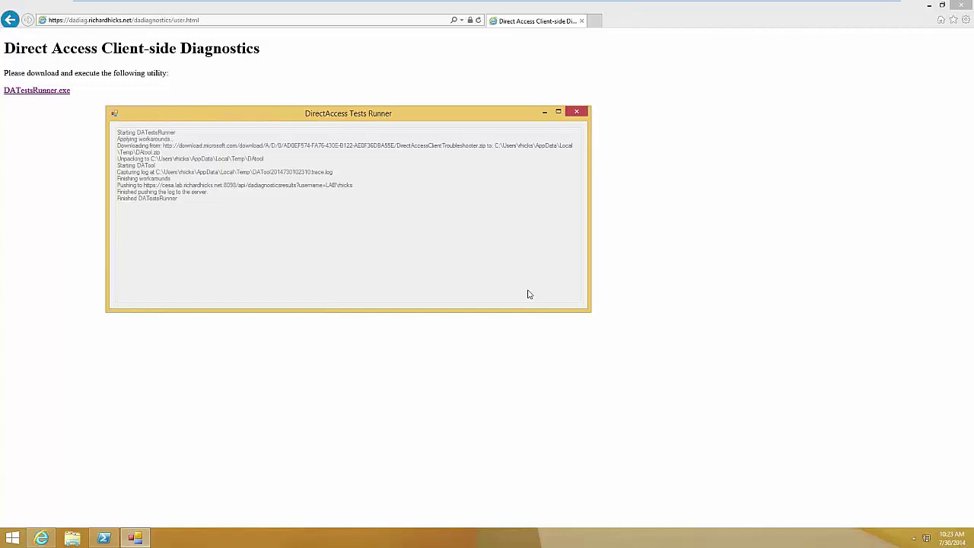
- Close the DirectAccess Tests Runner and Internet Explorer, returning to PowerShell
{"action": "left_click", "coordinate": [578, 113]}
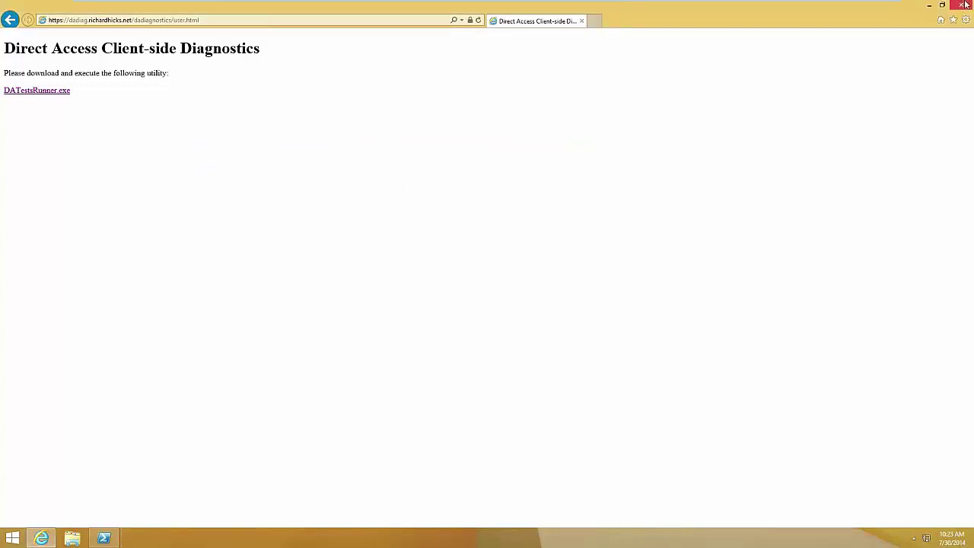
{"action": "left_click", "coordinate": [965, 4]}
{"action": "left_click", "coordinate": [395, 345]}
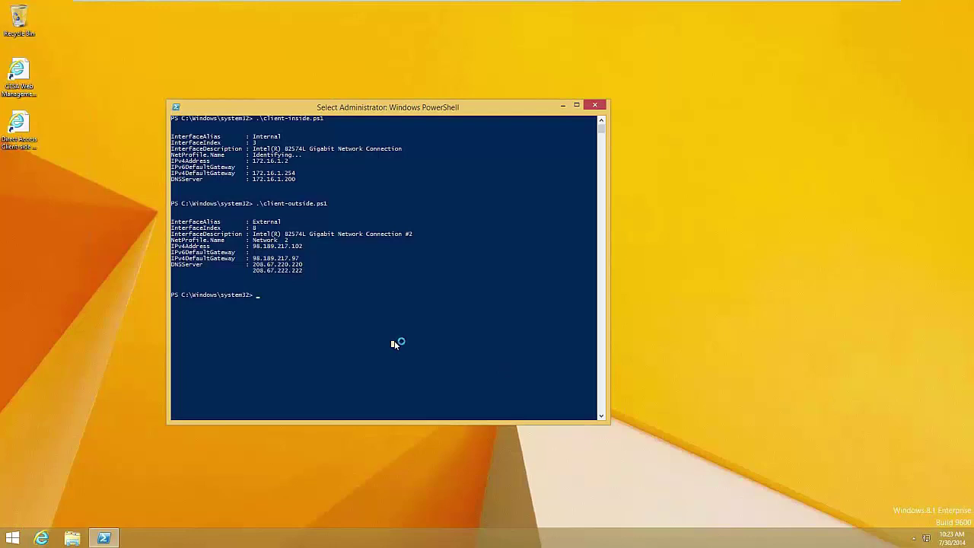
- Rerun .\client-inside.ps1 to restore Internal 172.16.1.2, then launch the web management console shortcut
{"action": "key", "text": "Up"}
{"action": "key", "text": "Up"}
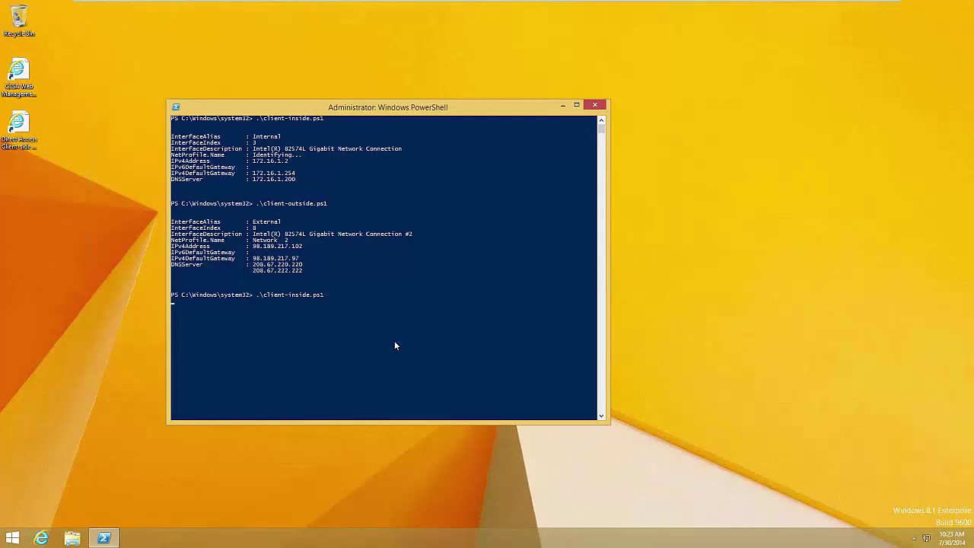
{"action": "left_click", "coordinate": [64, 295]}
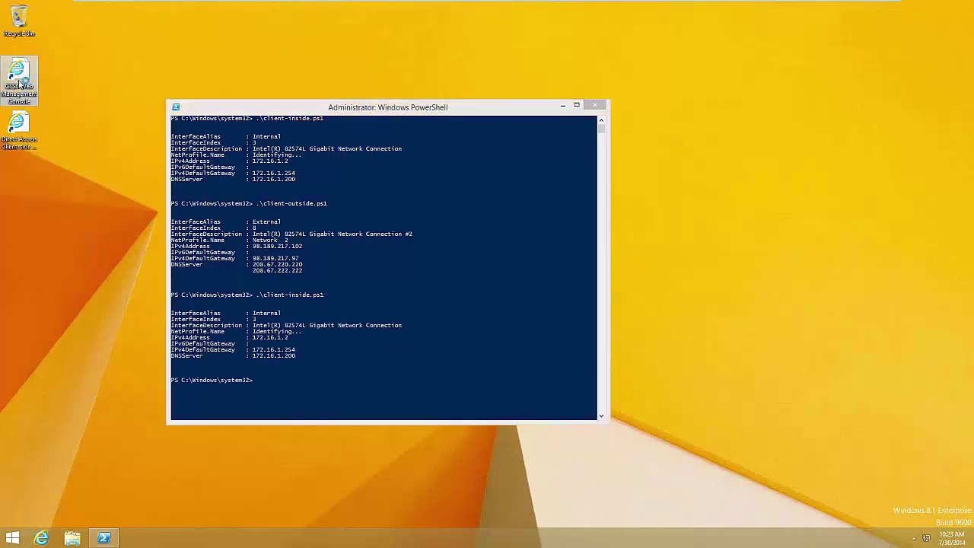
{"action": "double_click", "coordinate": [29, 97]}
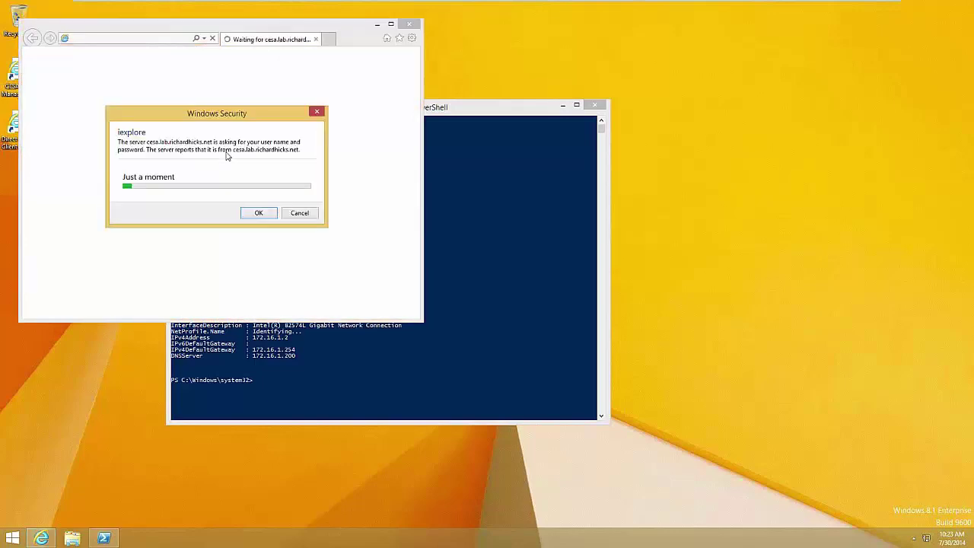
- Sign in to the CESA web console with the domain user's credentials and maximize Internet Explorer
{"action": "key", "text": "Tab"}
{"action": "type", "text": "Password1!"}
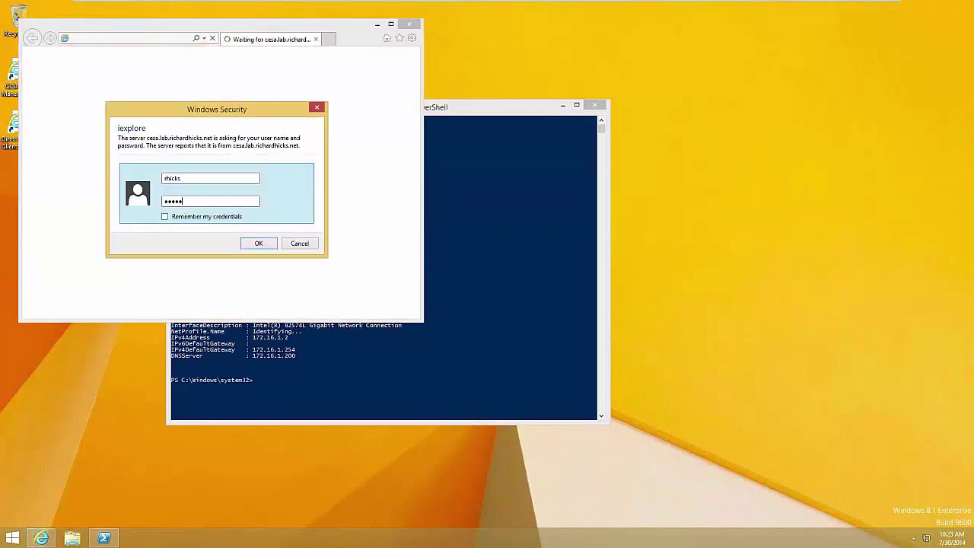
{"action": "key", "text": "Return"}
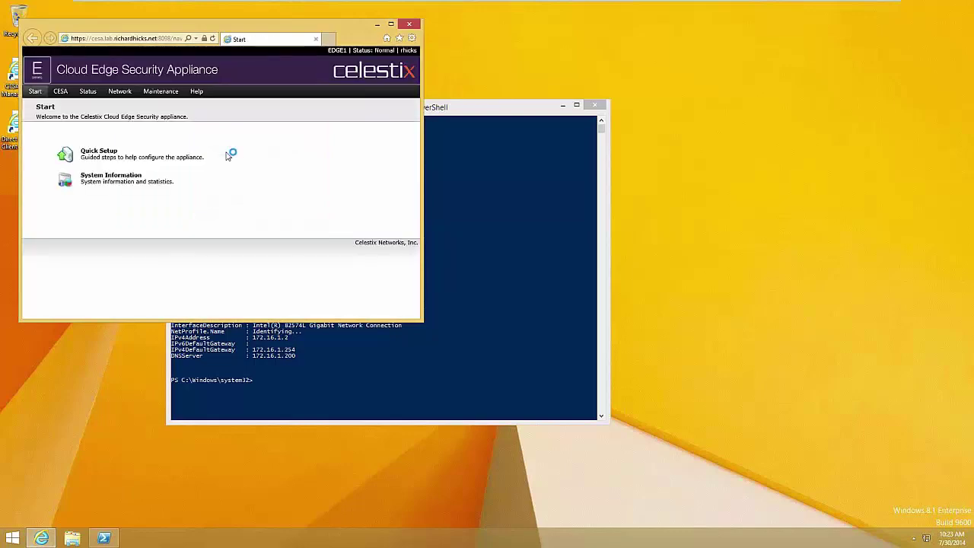
{"action": "left_click", "coordinate": [390, 23]}
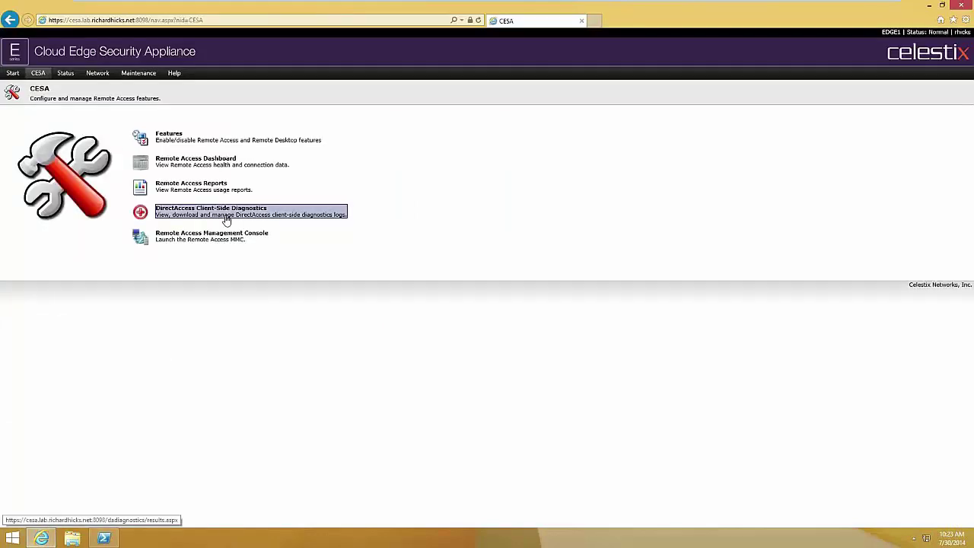
- Go to the DirectAccess Client-Side Diagnostics page listing the three diagnostic connections
{"action": "left_click", "coordinate": [226, 220]}
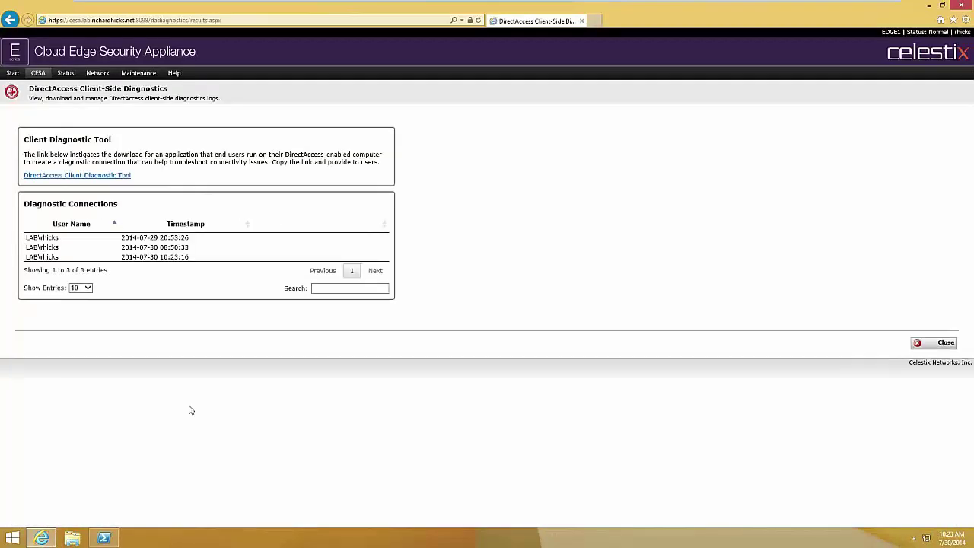
{"action": "mouse_move", "coordinate": [175, 257]}
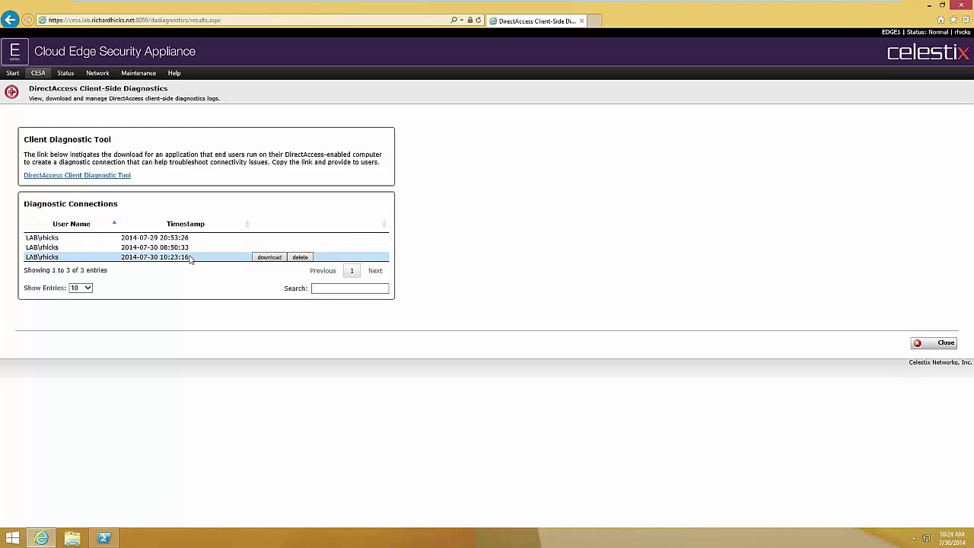
{"action": "left_click", "coordinate": [190, 259]}
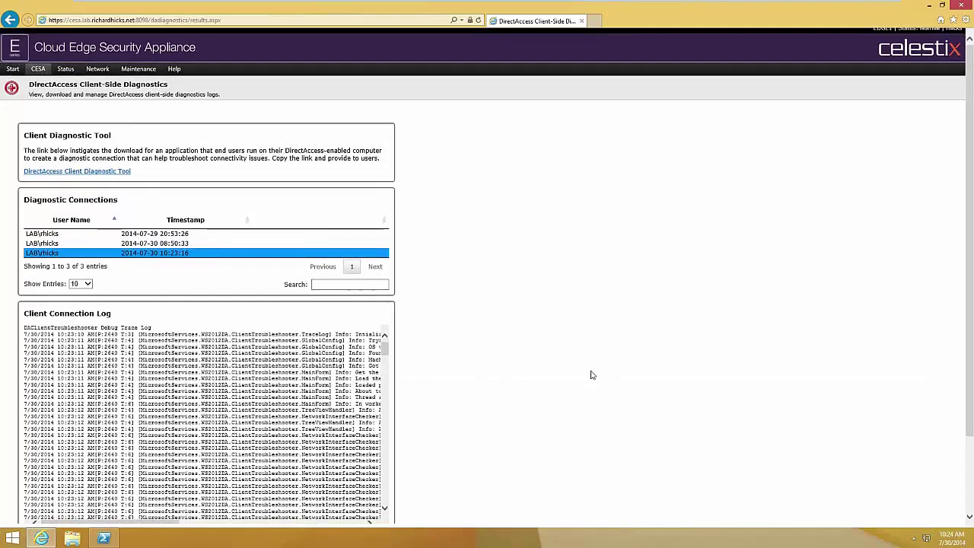
{"action": "scroll", "coordinate": [592, 374], "scroll_direction": "down", "scroll_amount": 3}
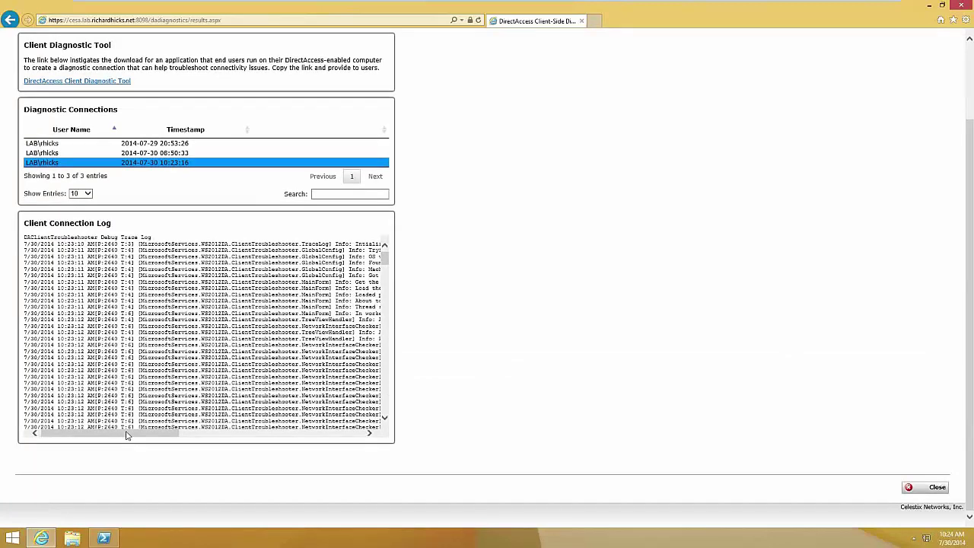
{"action": "left_click_drag", "start_coordinate": [127, 432], "coordinate": [238, 442]}
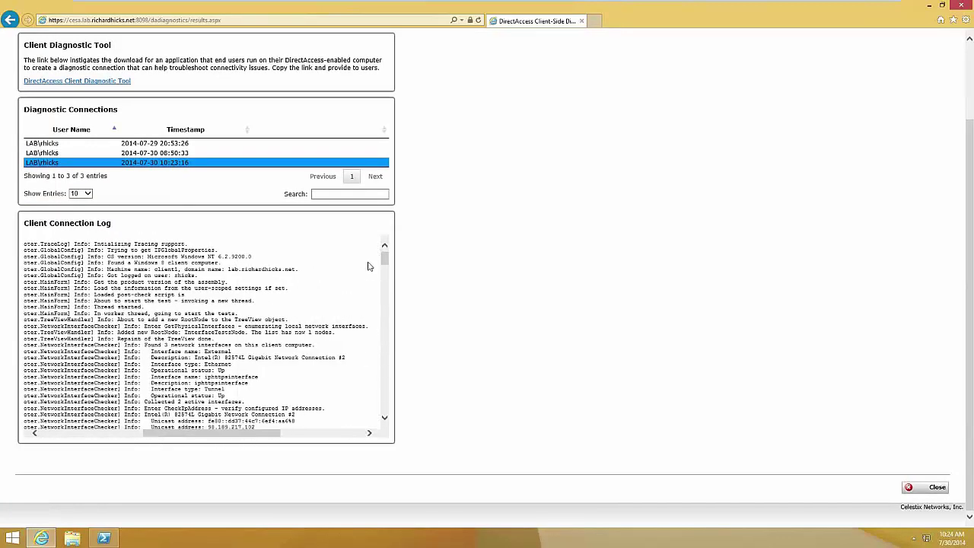
{"action": "mouse_move", "coordinate": [385, 263]}
{"action": "left_mouse_down"}
{"action": "mouse_move", "coordinate": [388, 296]}
{"action": "mouse_move", "coordinate": [386, 258]}
{"action": "left_mouse_up"}
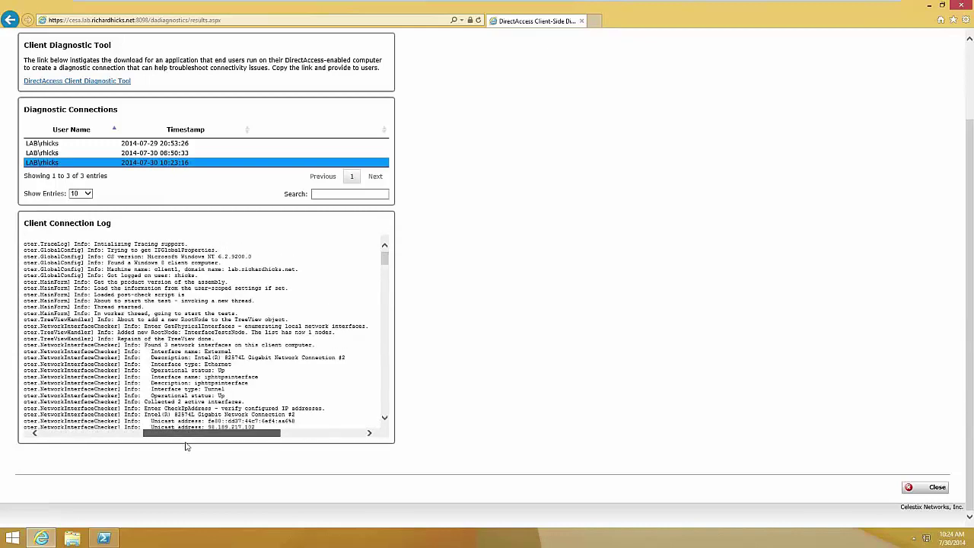
{"action": "left_click_drag", "start_coordinate": [186, 446], "coordinate": [122, 443]}
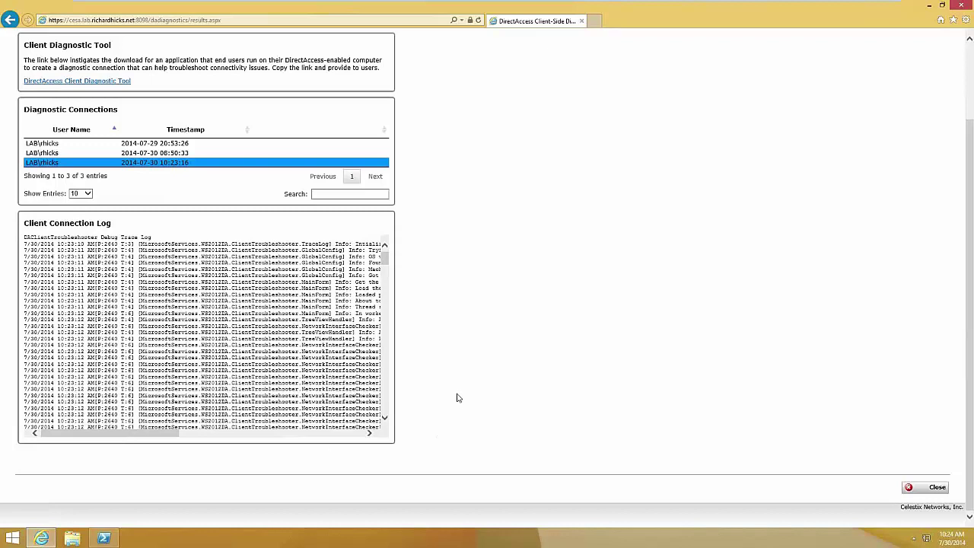
{"action": "scroll", "coordinate": [460, 399], "scroll_direction": "up", "scroll_amount": 2}
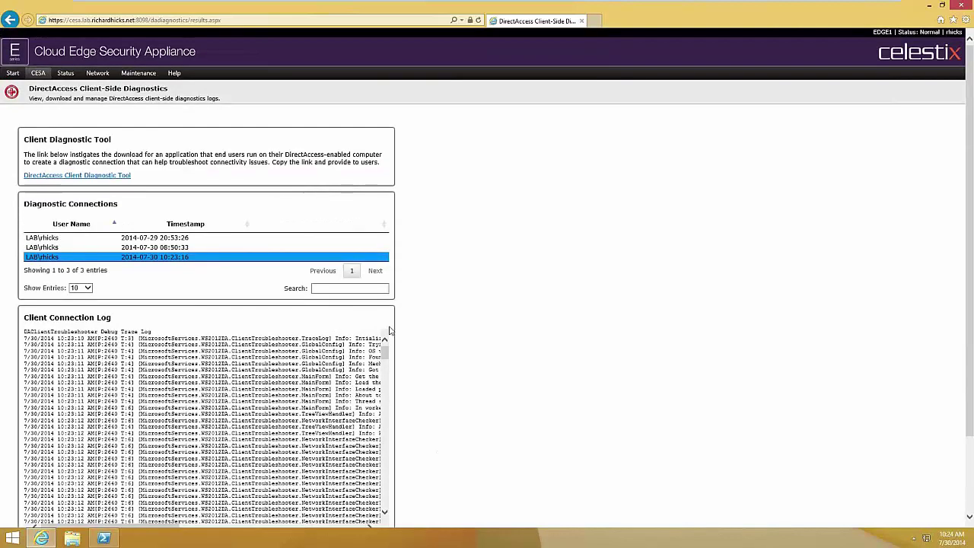
{"action": "mouse_move", "coordinate": [213, 257]}
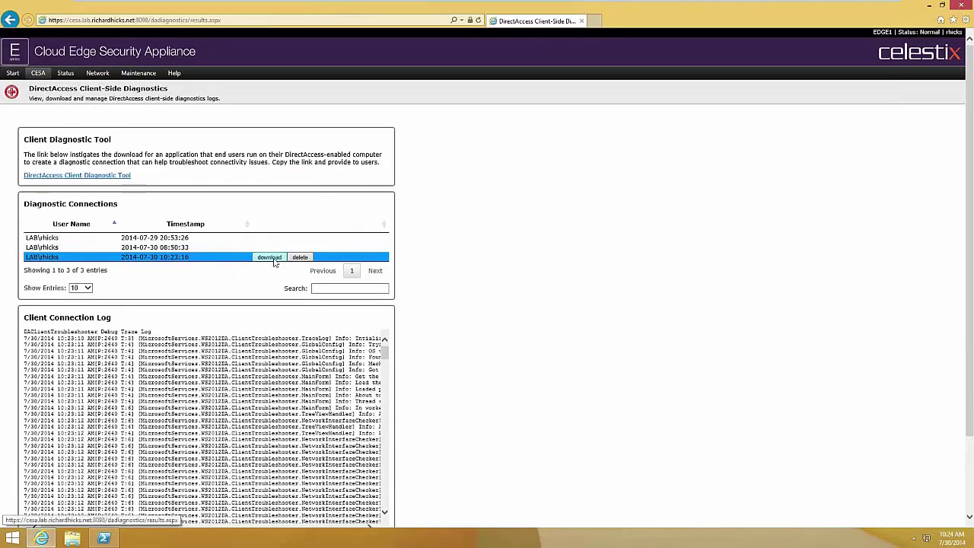
{"action": "left_click", "coordinate": [269, 258]}
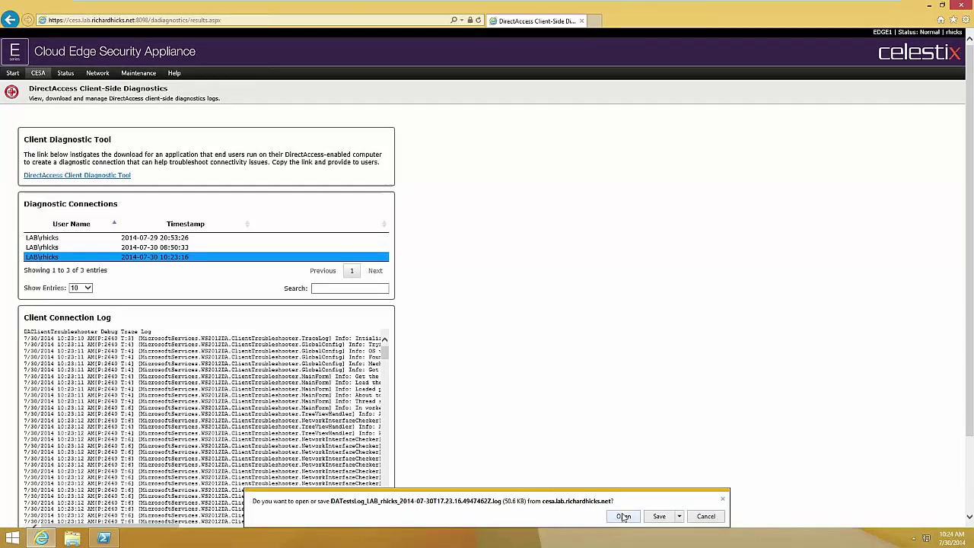
{"action": "left_click", "coordinate": [624, 516]}
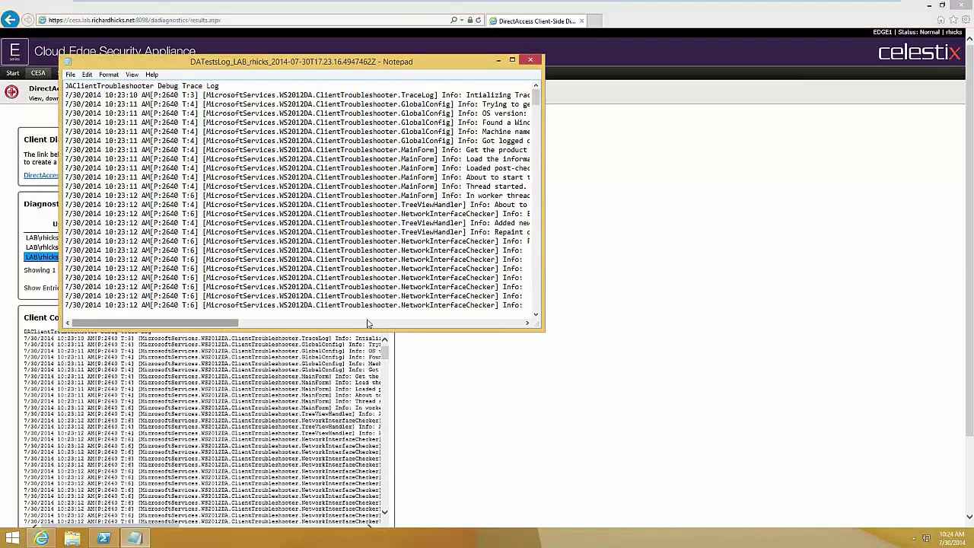
{"action": "left_click", "coordinate": [276, 324]}
{"action": "left_click", "coordinate": [254, 324]}
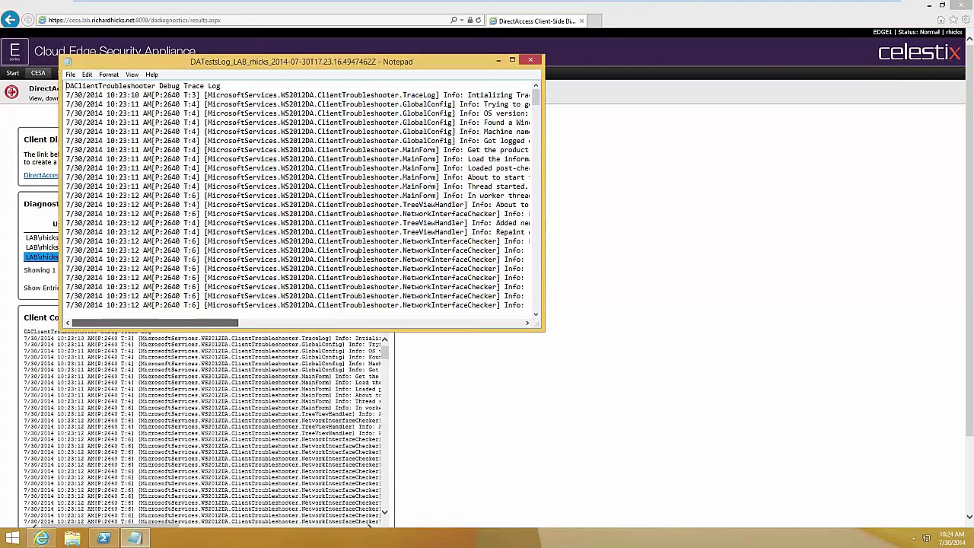
{"action": "left_click", "coordinate": [531, 60]}
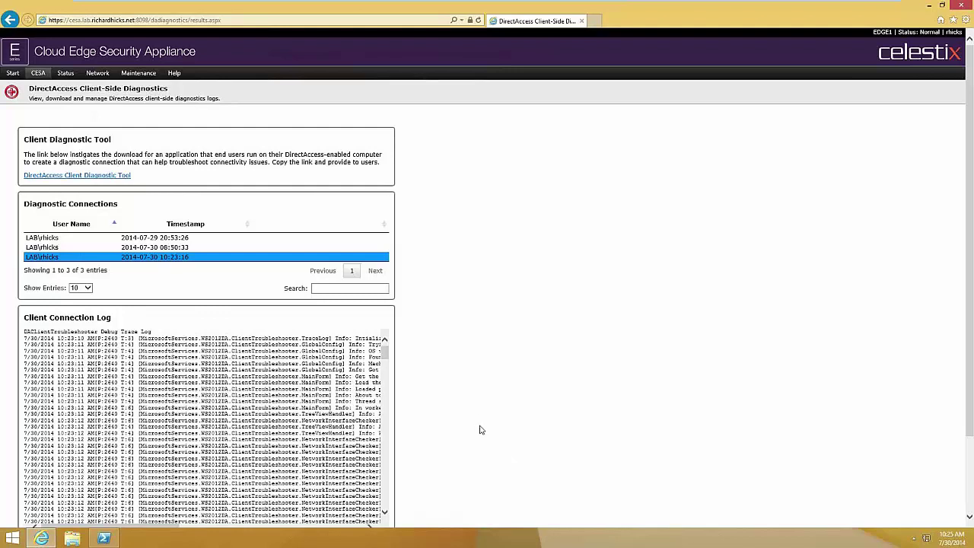
- Navigate from the CESA overview through the Status page to the appliance's Network settings
{"action": "mouse_move", "coordinate": [40, 78]}
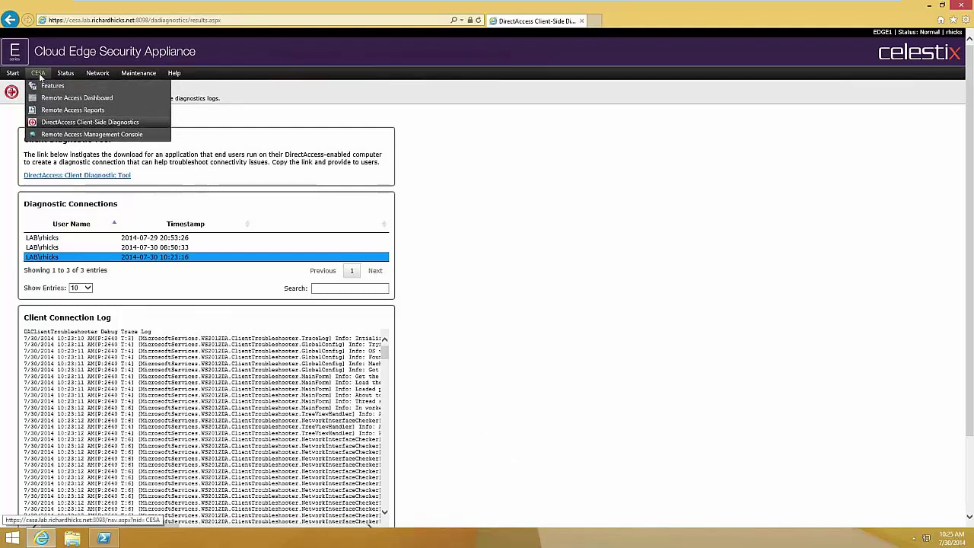
{"action": "left_click", "coordinate": [40, 76]}
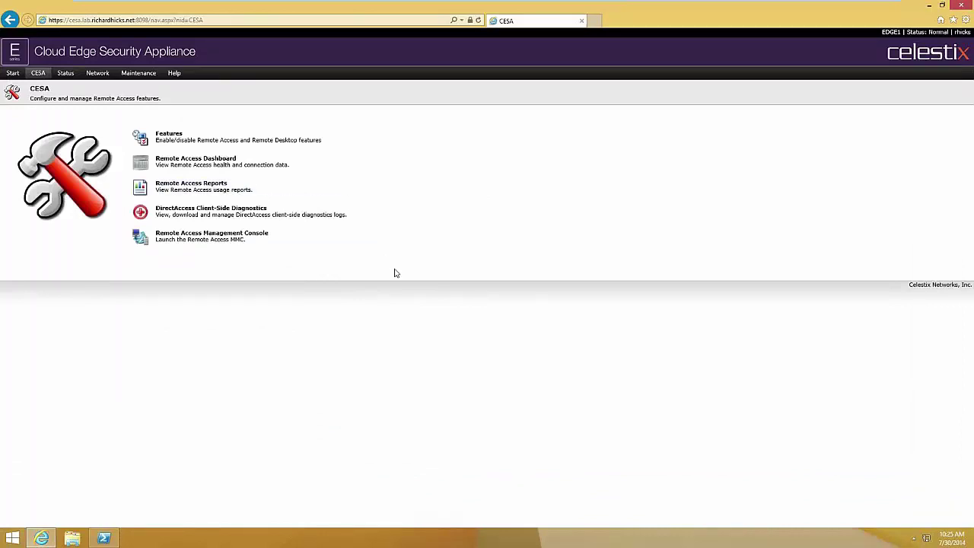
{"action": "mouse_move", "coordinate": [65, 74]}
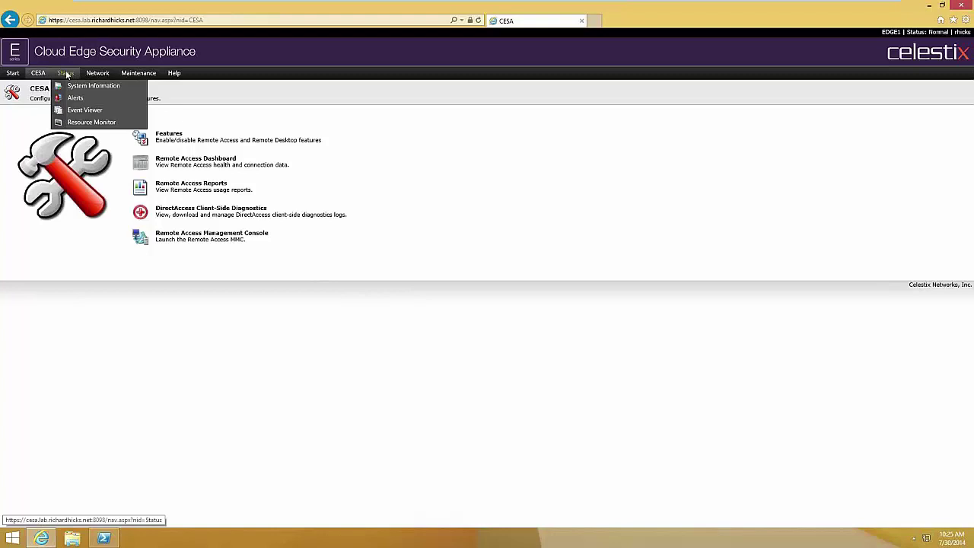
{"action": "left_click", "coordinate": [65, 73]}
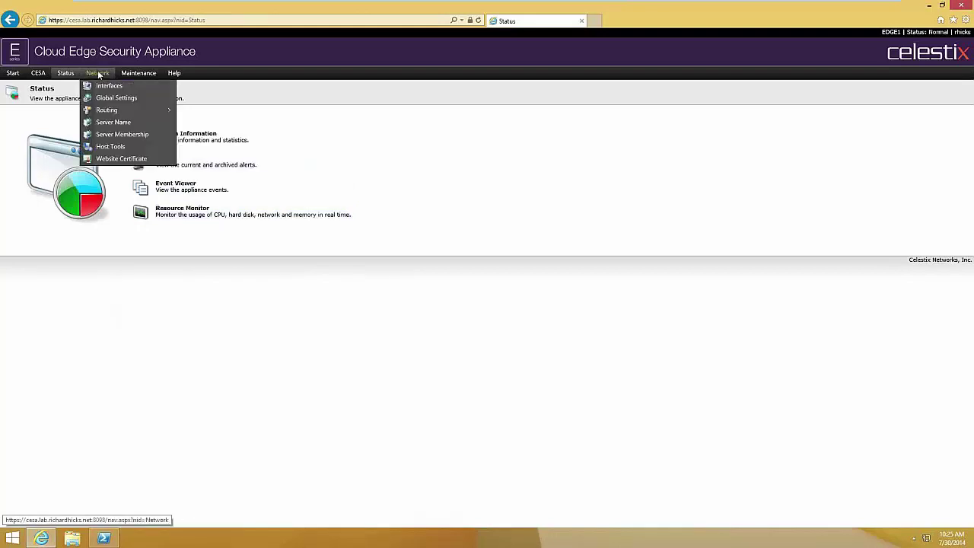
{"action": "left_click", "coordinate": [98, 72]}
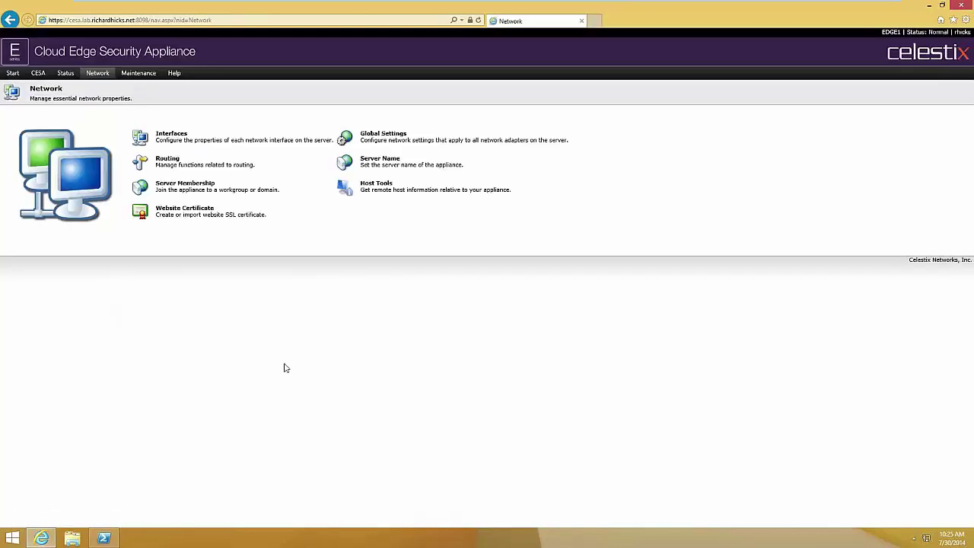